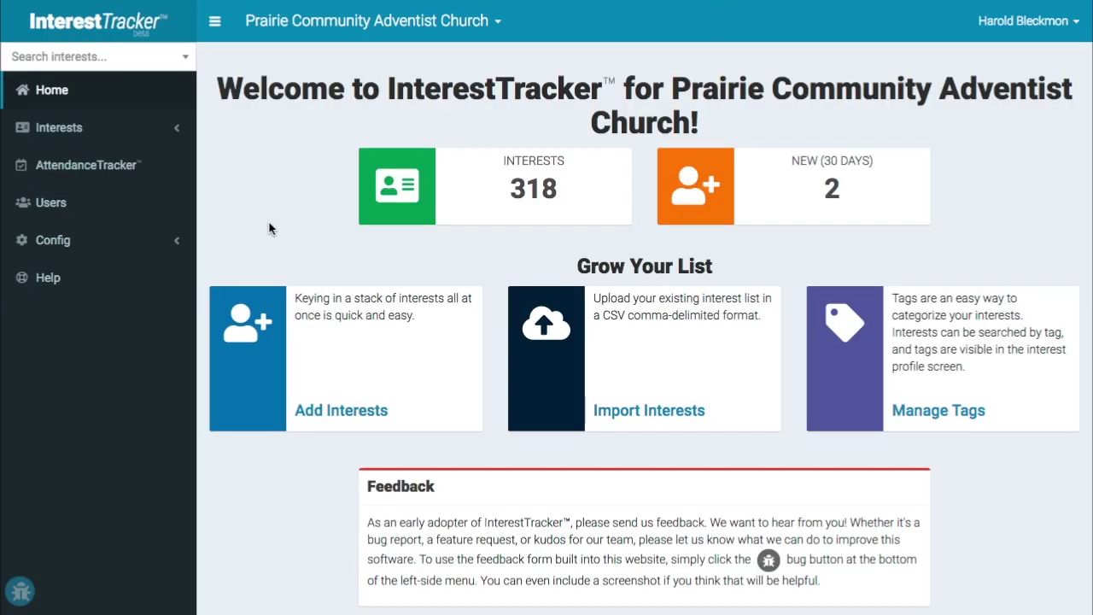
Select the Prophecies of Hope event in AttendanceTracker and view its event details and edit form
left_click(93, 170)
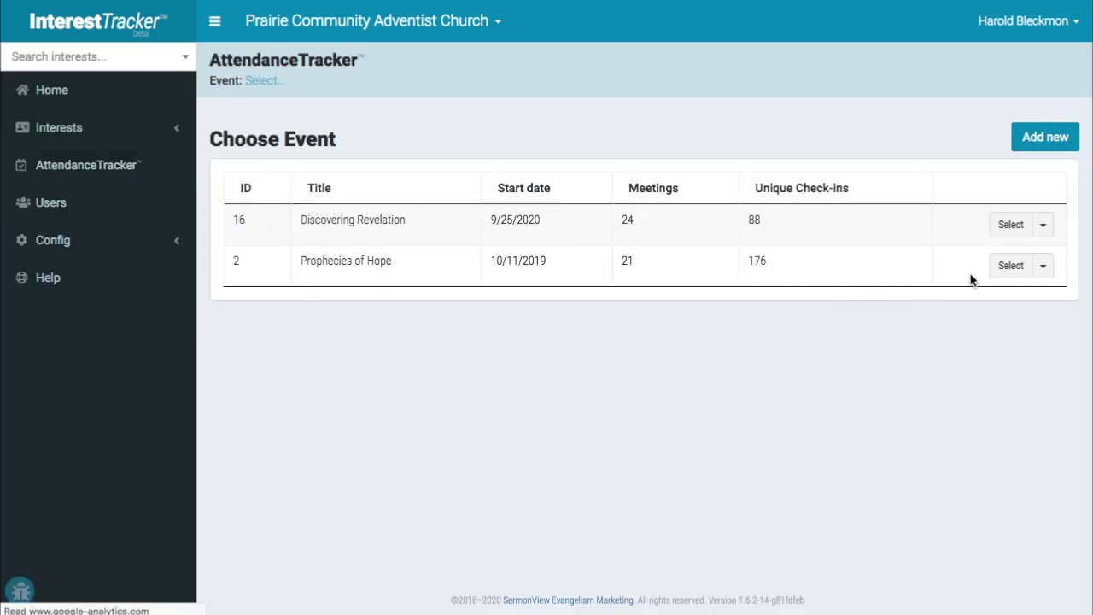
left_click(1011, 293)
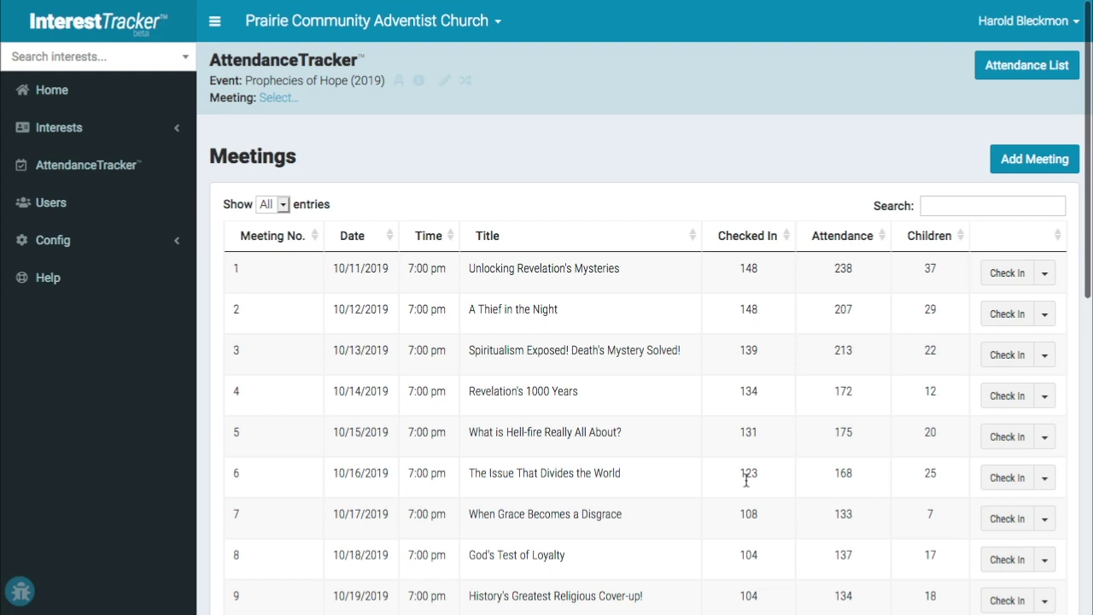
mouse_move(278, 79)
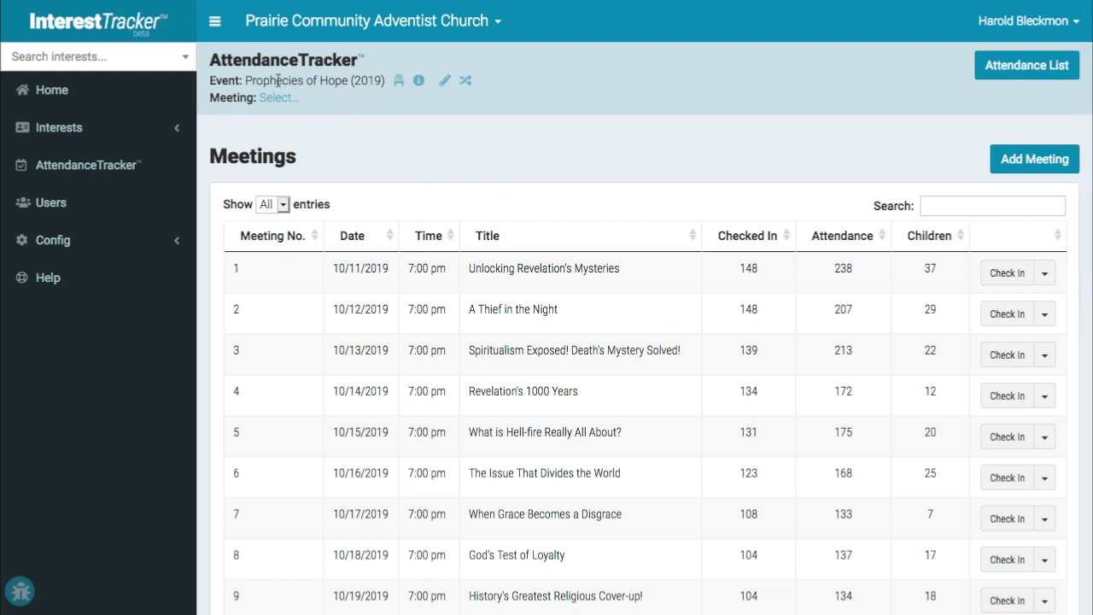
left_click(420, 85)
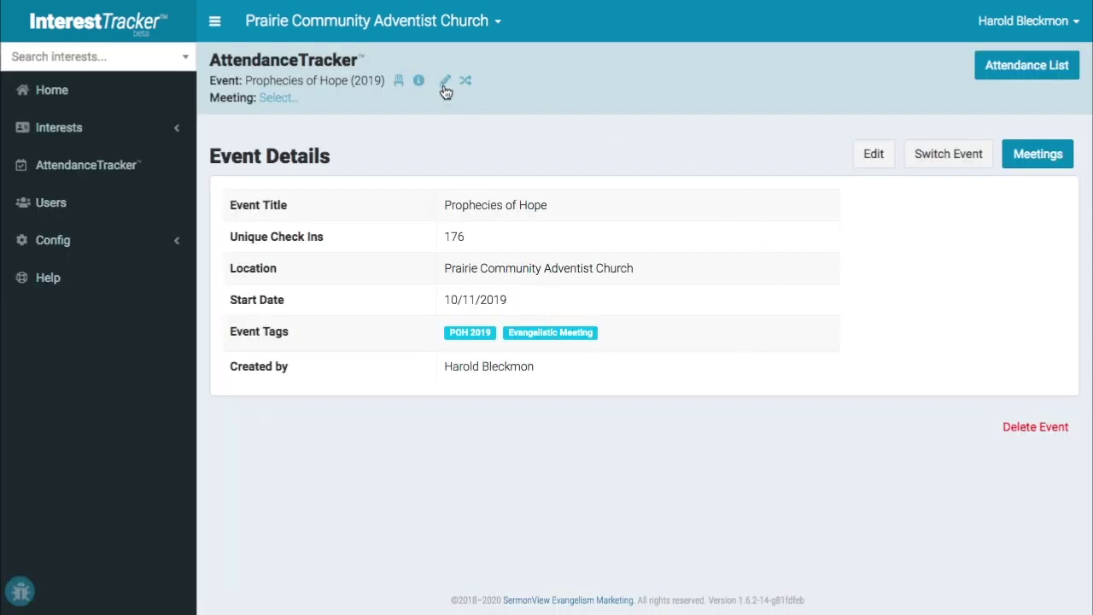
left_click(444, 82)
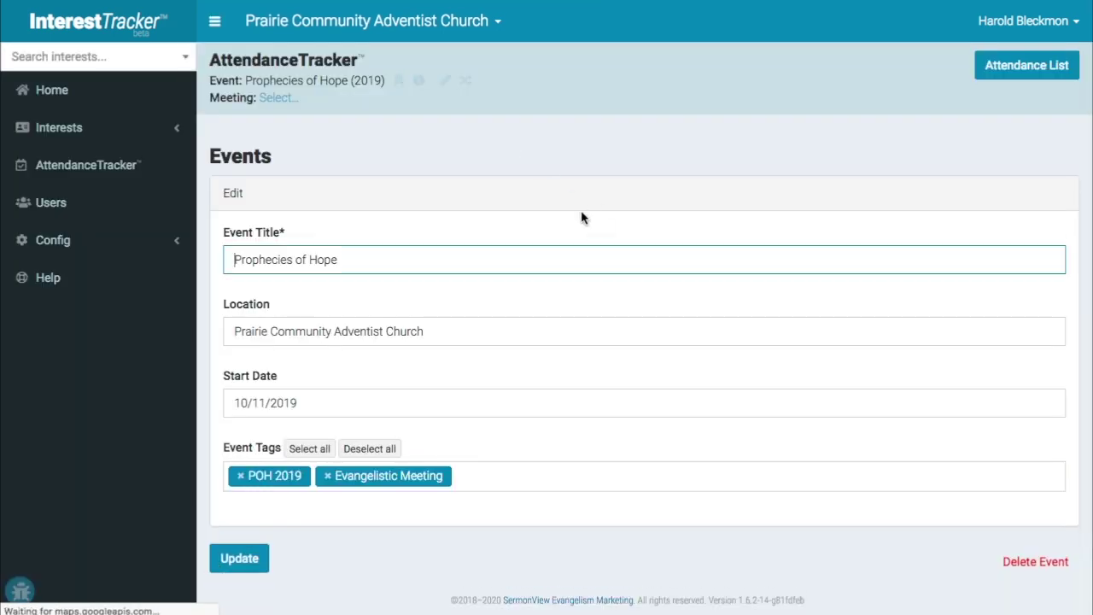
Reselect the Prophecies of Hope event and record meeting 18's total attendance as 154 and children attendance as 22
left_click(467, 83)
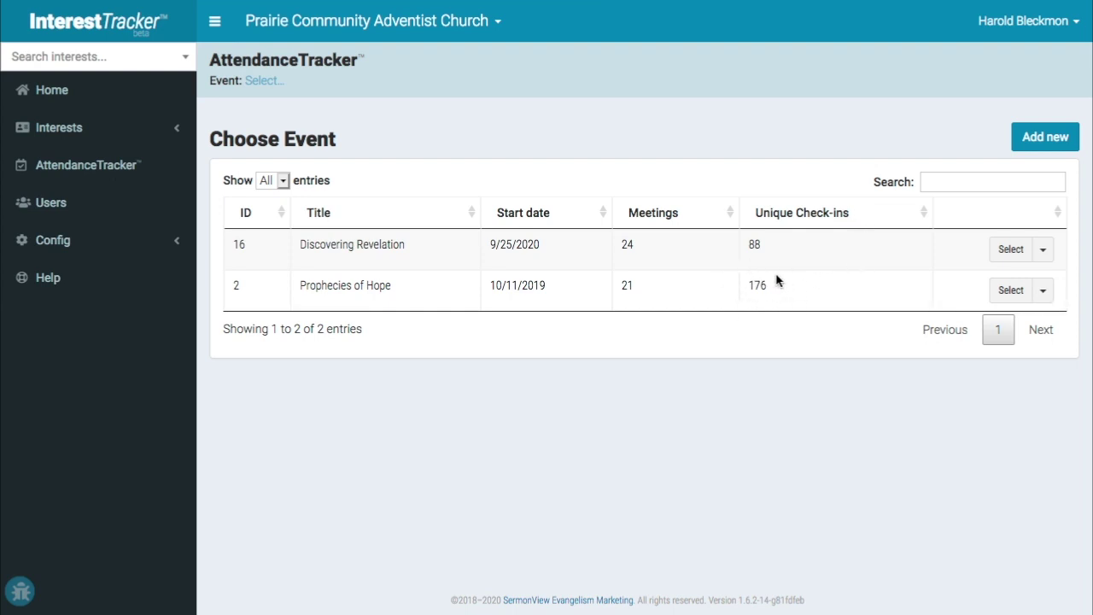
left_click(1010, 292)
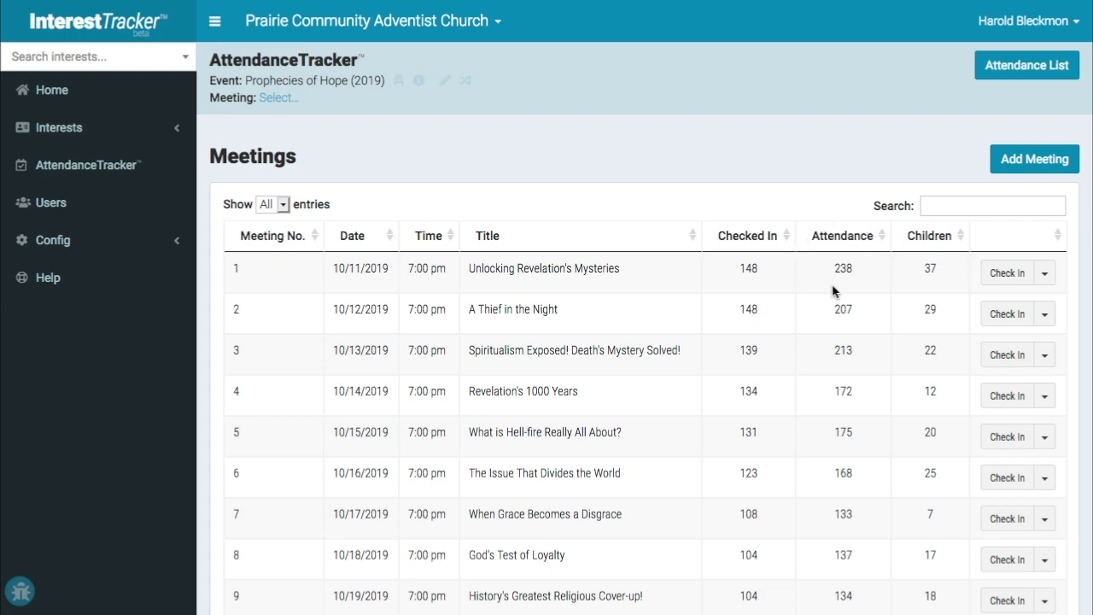
scroll(834, 292, "down", 1)
scroll(834, 291, "down", 7)
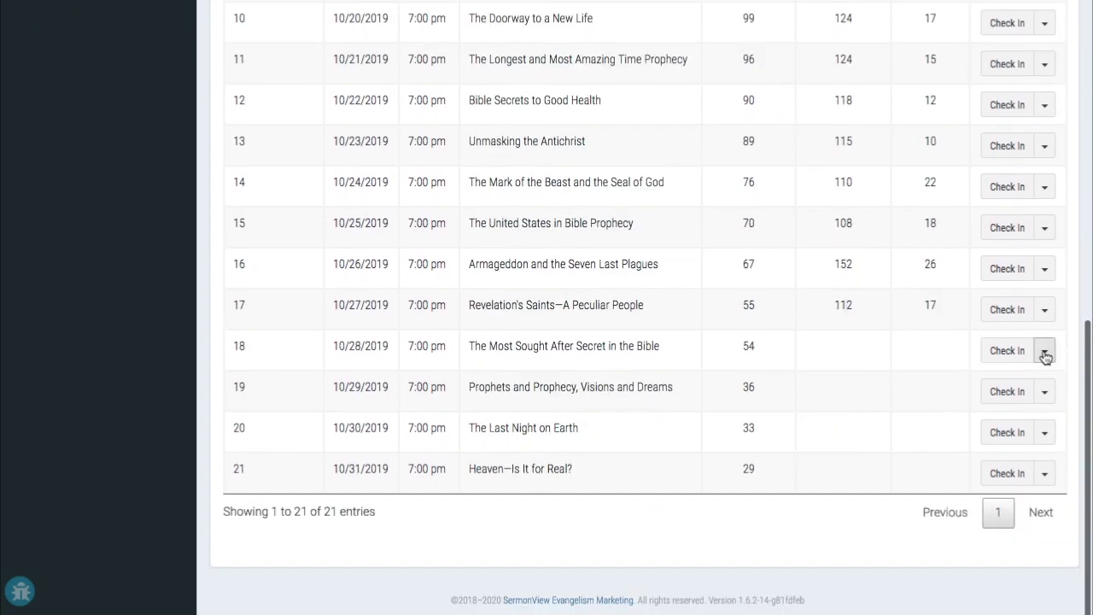
left_click(1045, 355)
left_click(950, 421)
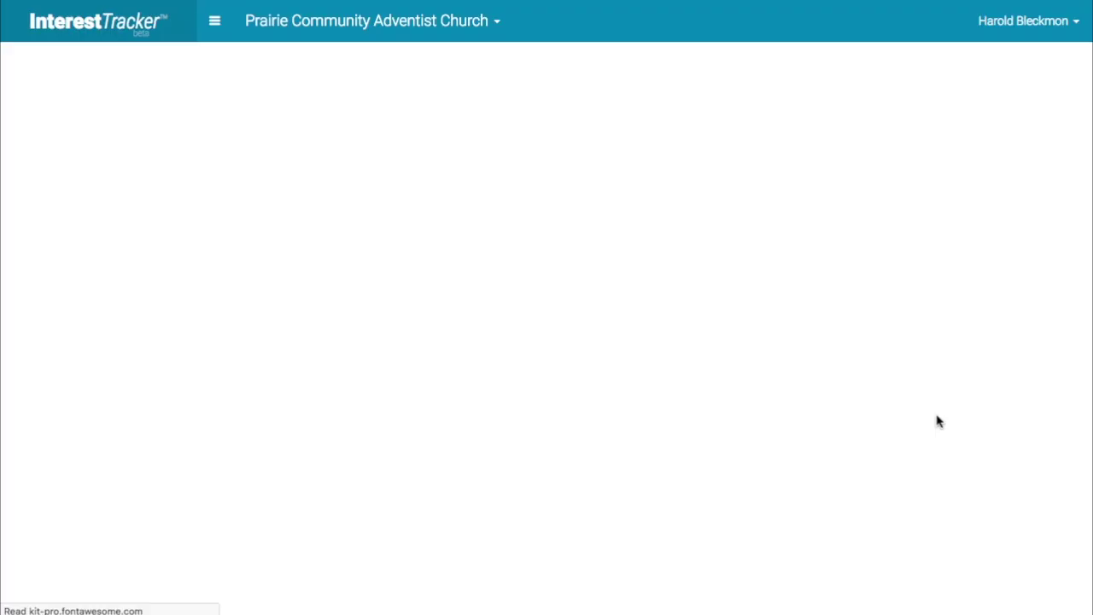
scroll(336, 413, "down", 3)
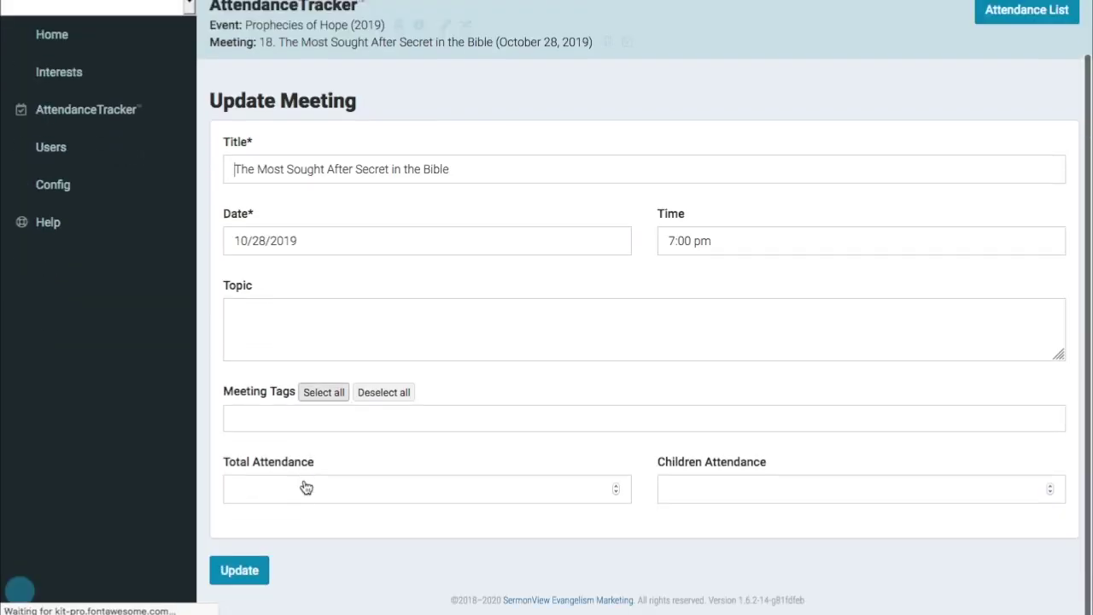
left_click(304, 491)
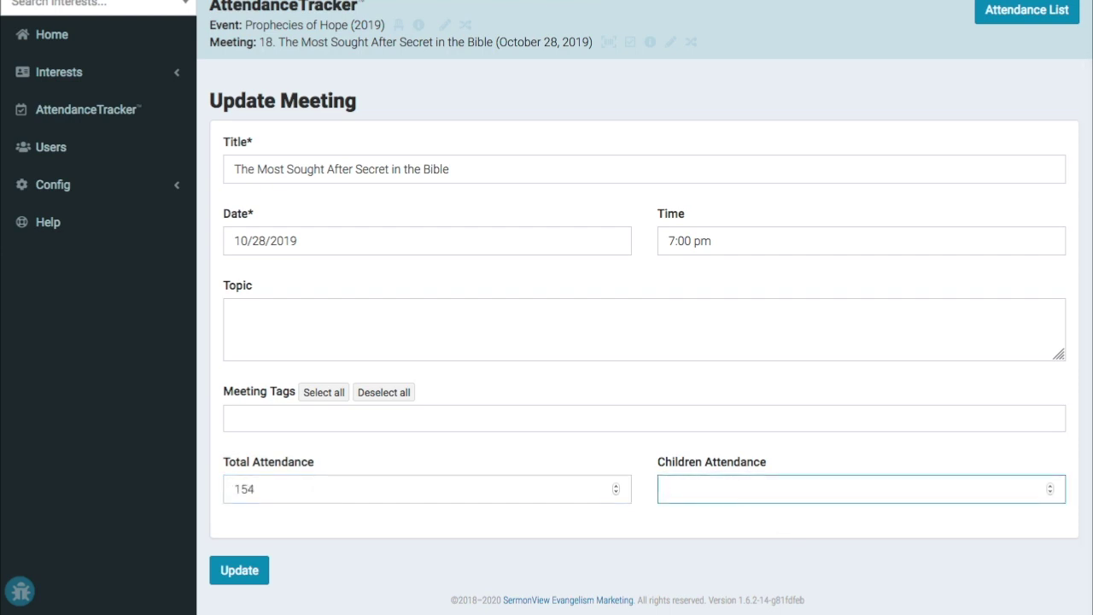
left_click(245, 574)
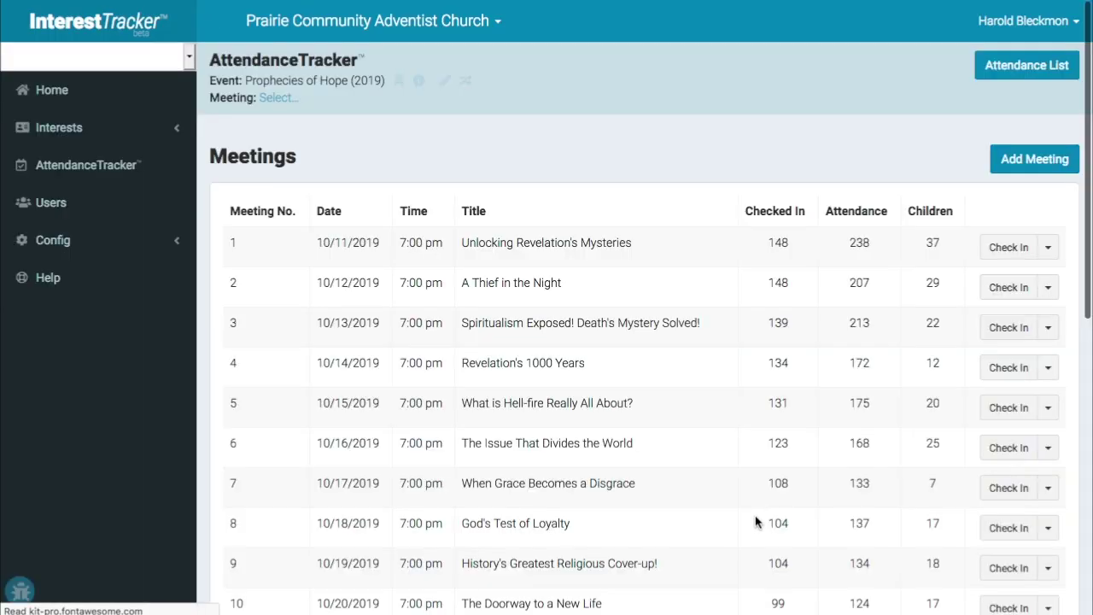
View the details of meeting 18, The Most Sought After Secret in the Bible, and look through its attendance list
scroll(757, 520, "down", 10)
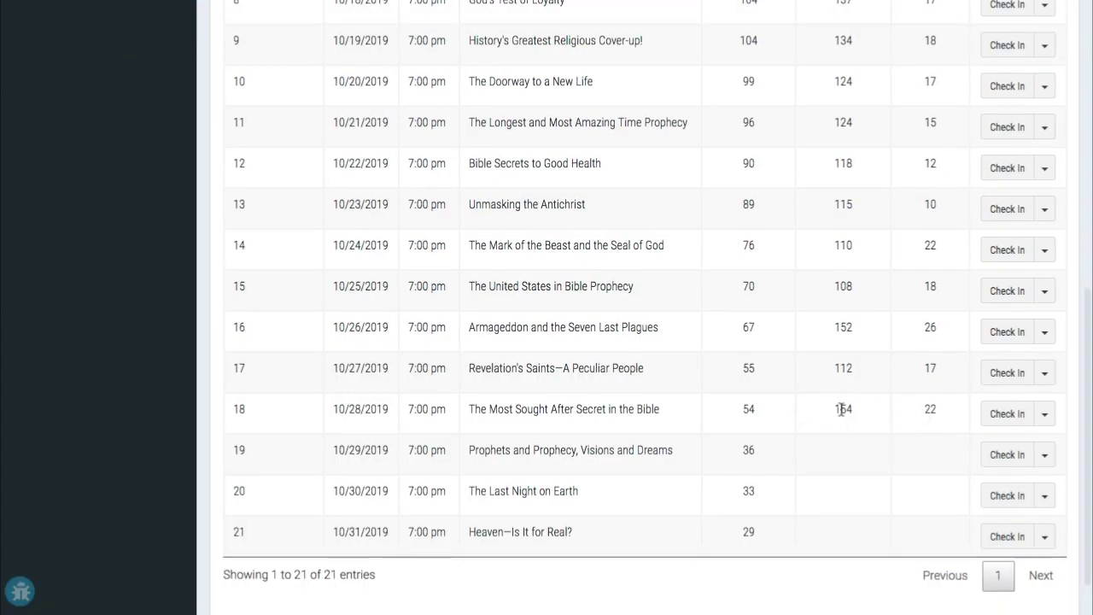
left_click(1046, 418)
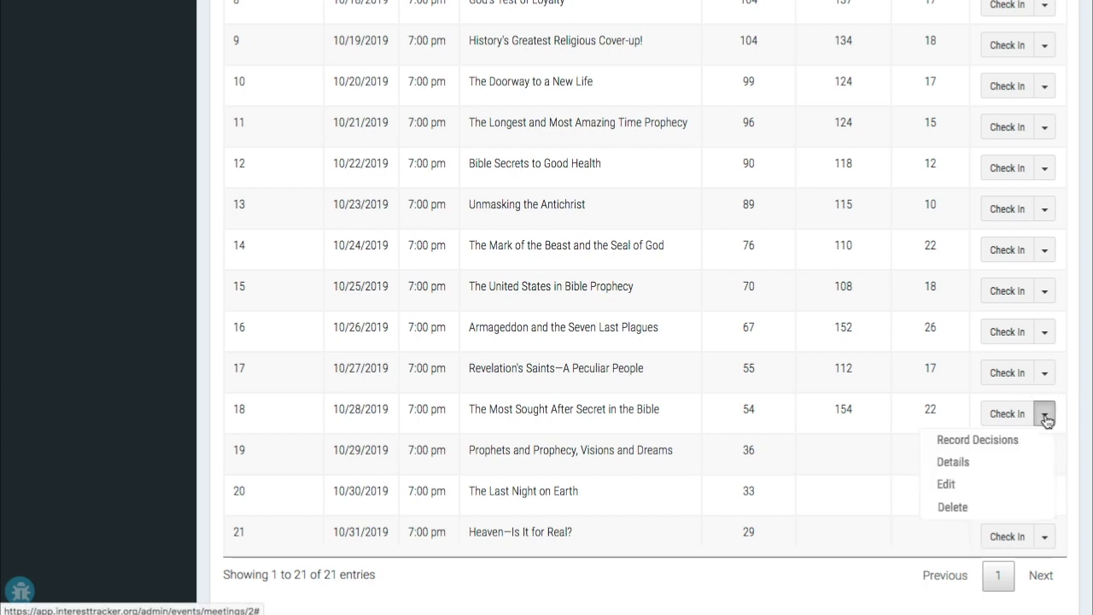
left_click(946, 463)
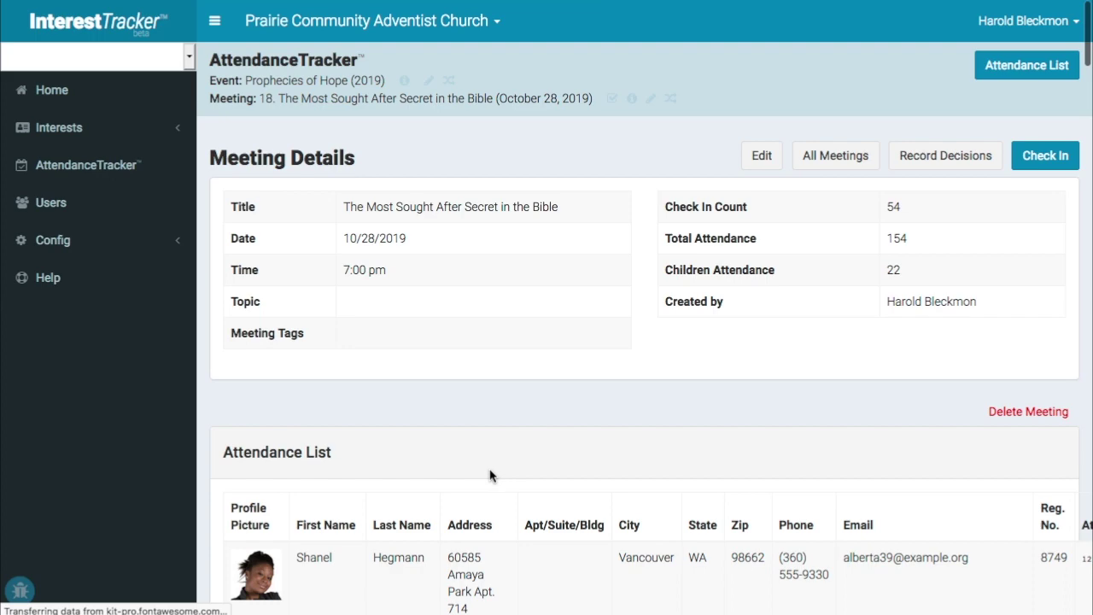
scroll(490, 475, "down", 5)
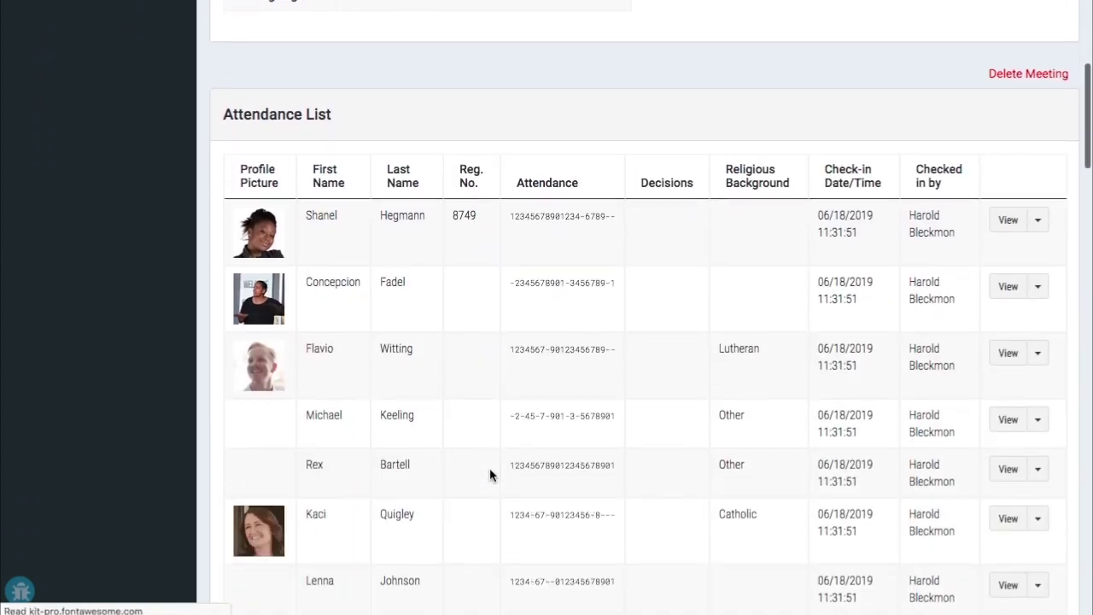
scroll(490, 475, "down", 3)
scroll(490, 475, "up", 7)
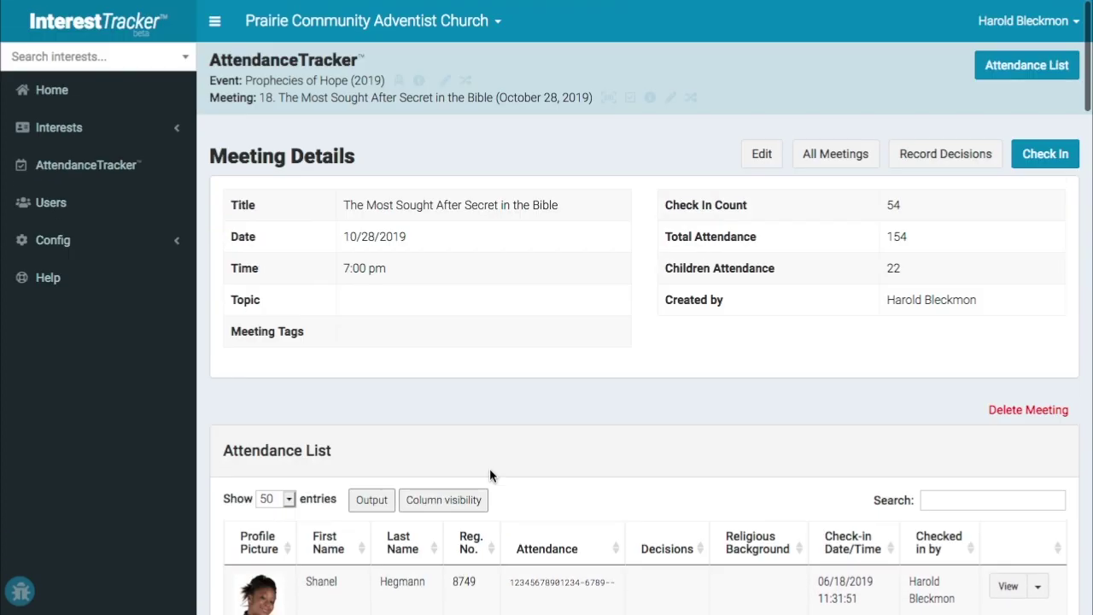
Look at meeting 18's check-in, decision recording, details and edit pages, and return to the event's meeting list
left_click(609, 98)
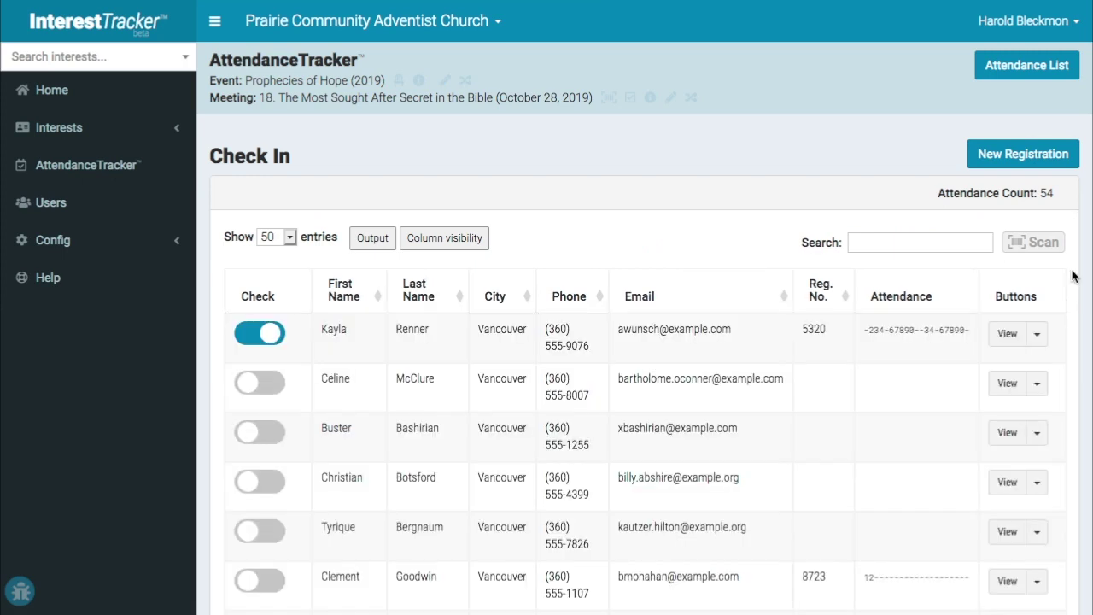
left_click(630, 99)
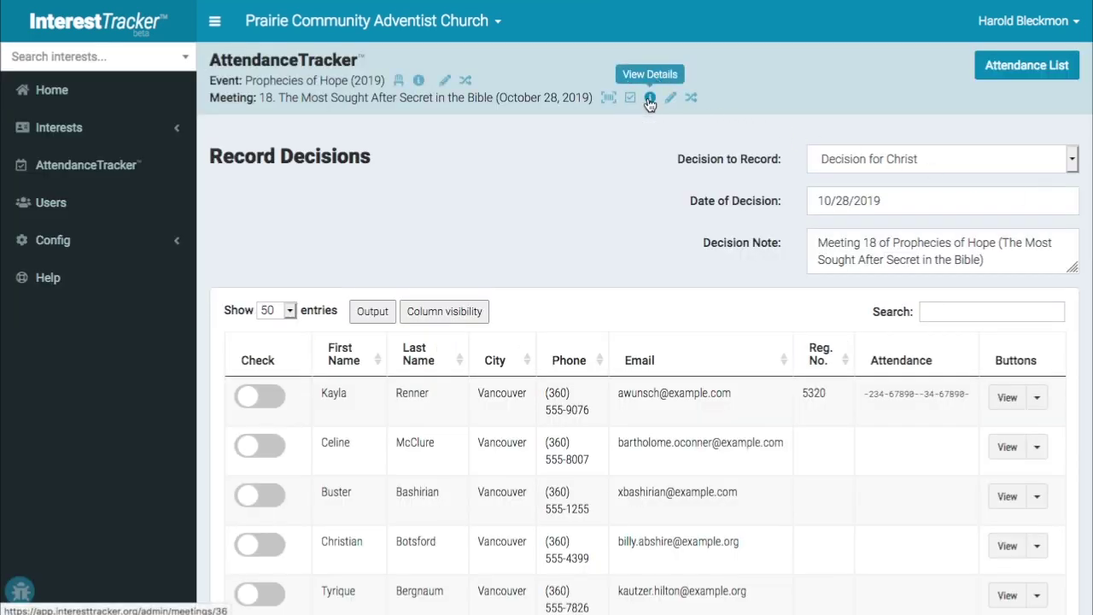
left_click(650, 99)
scroll(589, 355, "down", 3)
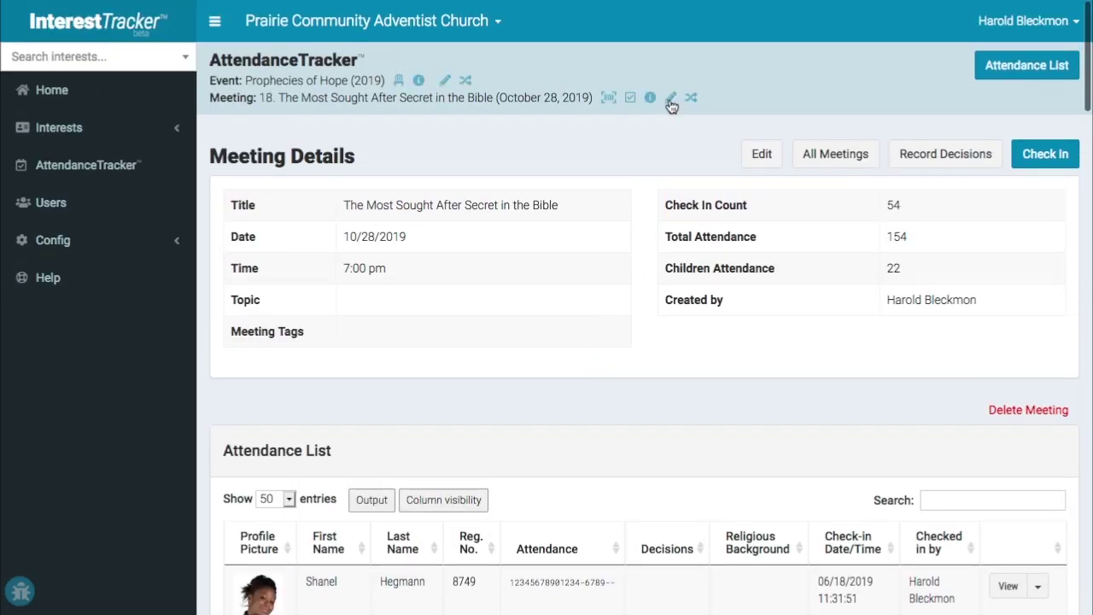
left_click(672, 99)
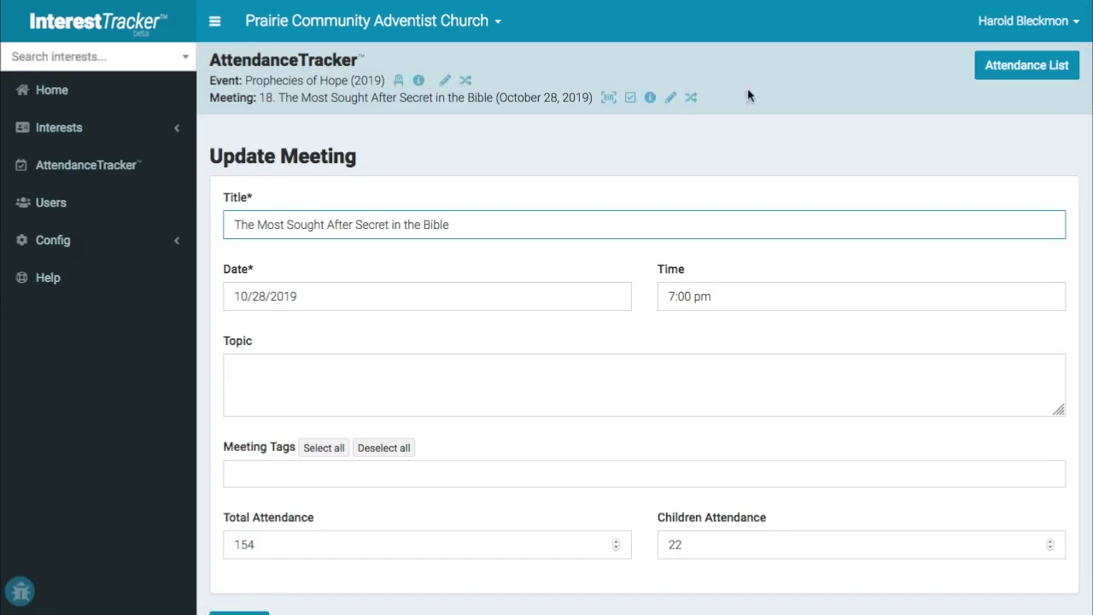
left_click(691, 97)
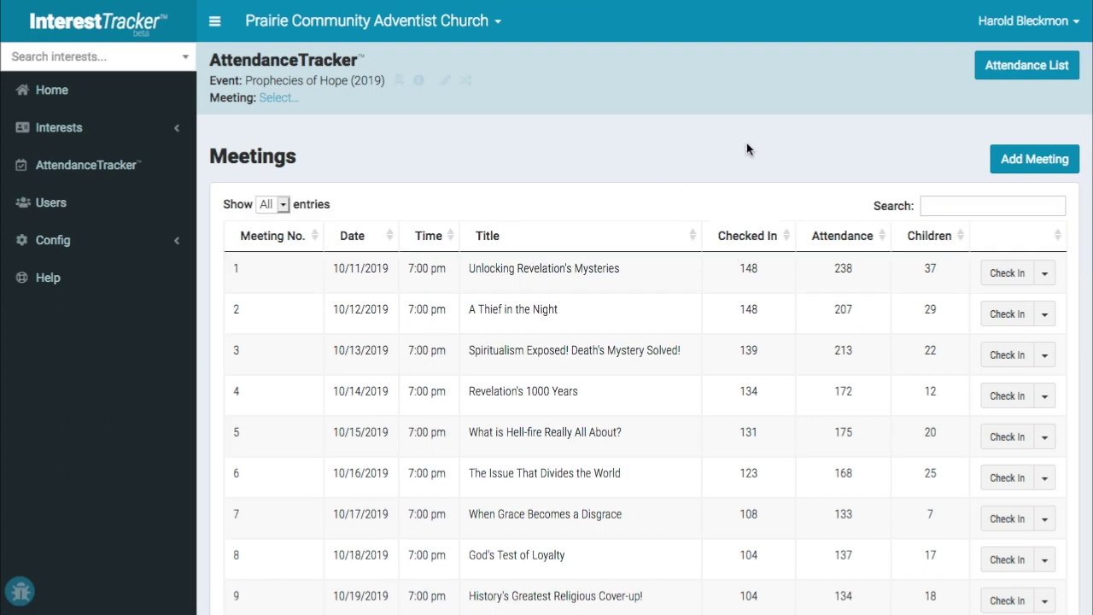
Look through the attendance list of the Prophecies of Hope event and compare it with the full interest list
left_click(1027, 73)
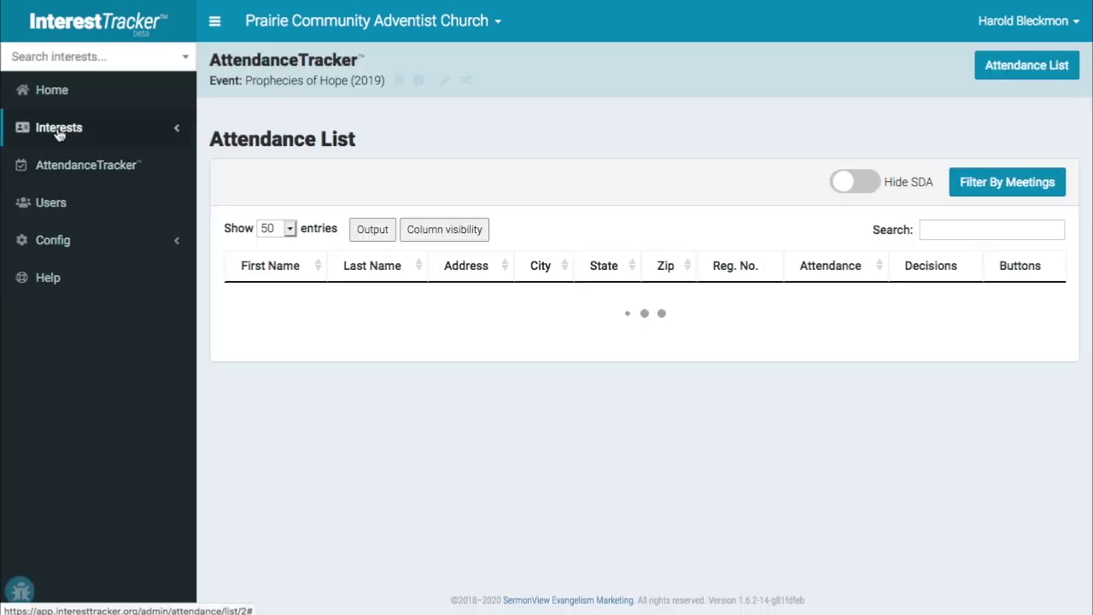
left_click(53, 134)
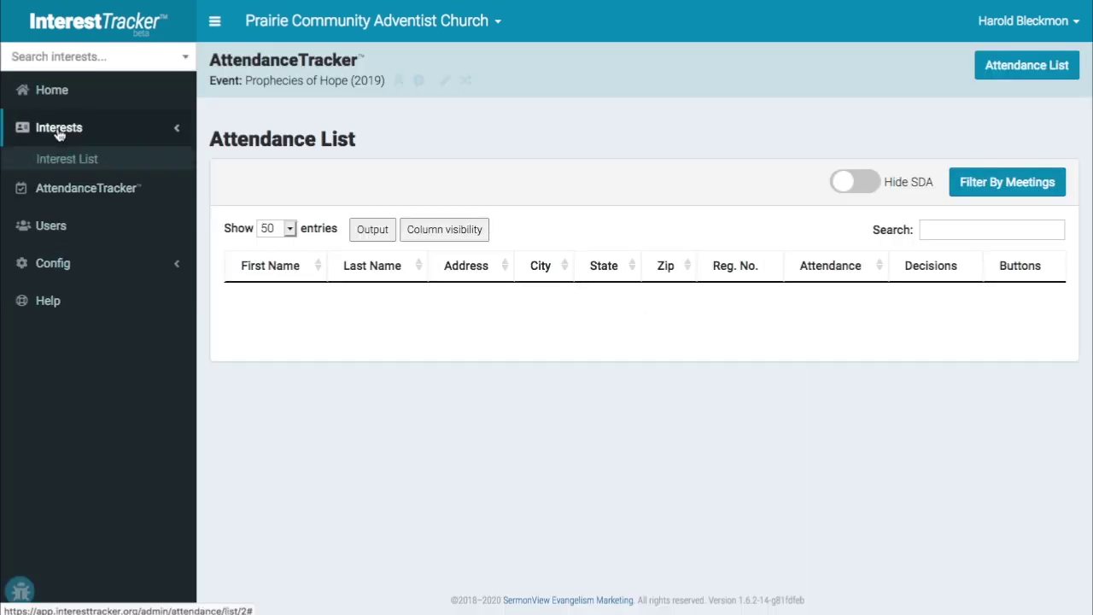
scroll(526, 415, "down", 20)
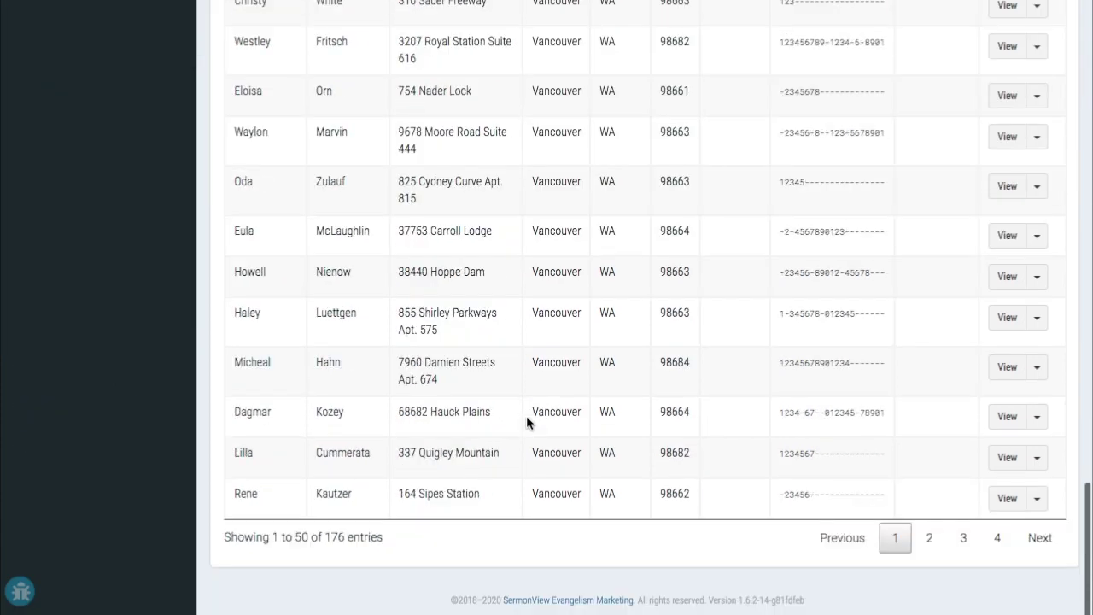
scroll(337, 534, "up", 20)
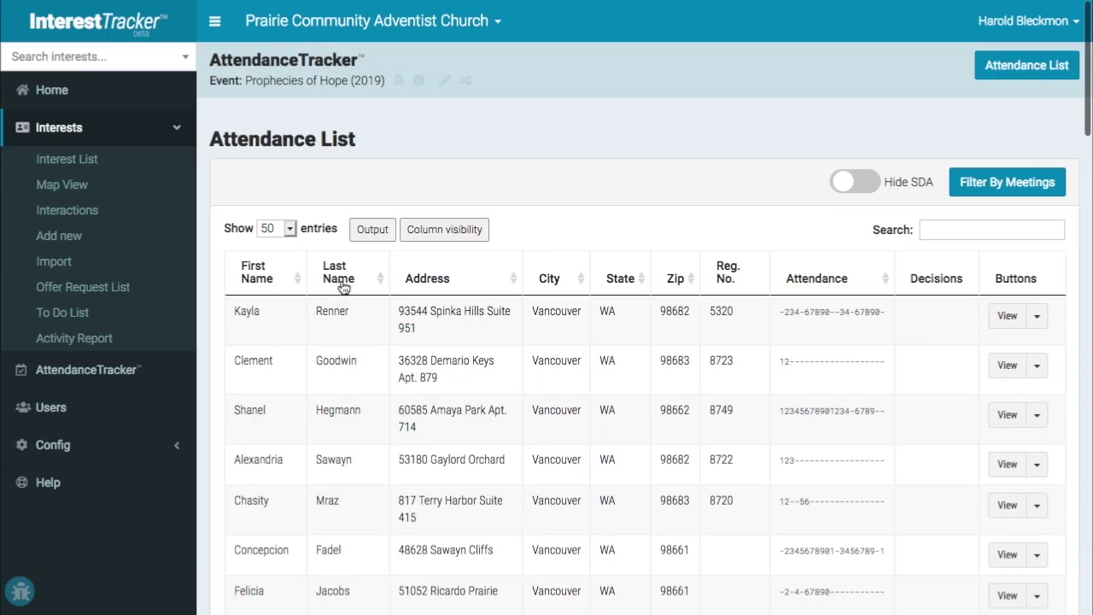
left_click(49, 167)
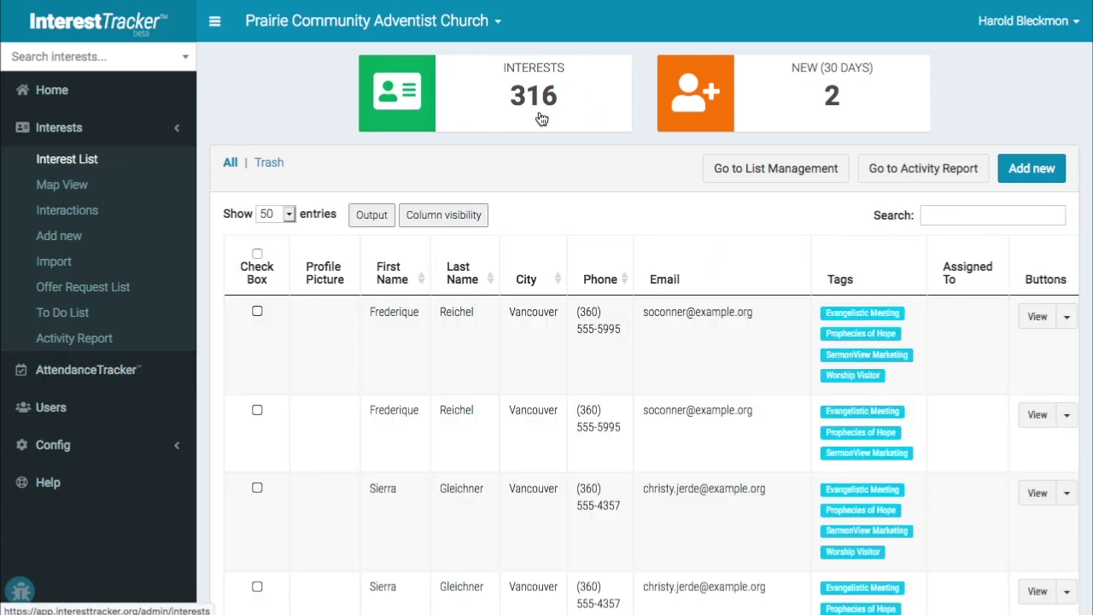
Return to the Prophecies of Hope event in AttendanceTracker and look through its attendance list
left_click(70, 376)
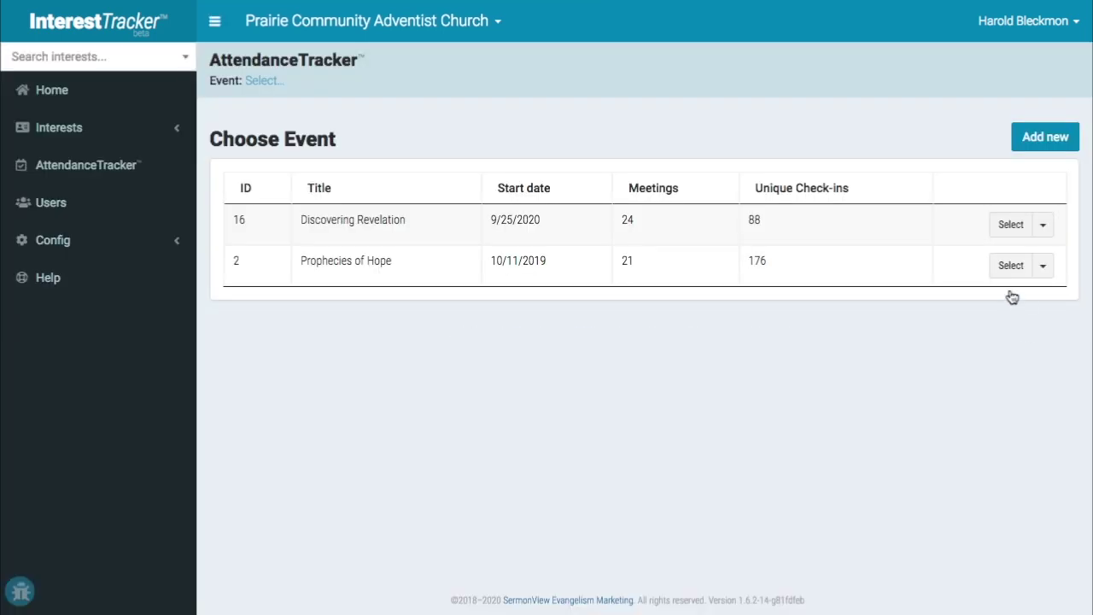
left_click(1010, 294)
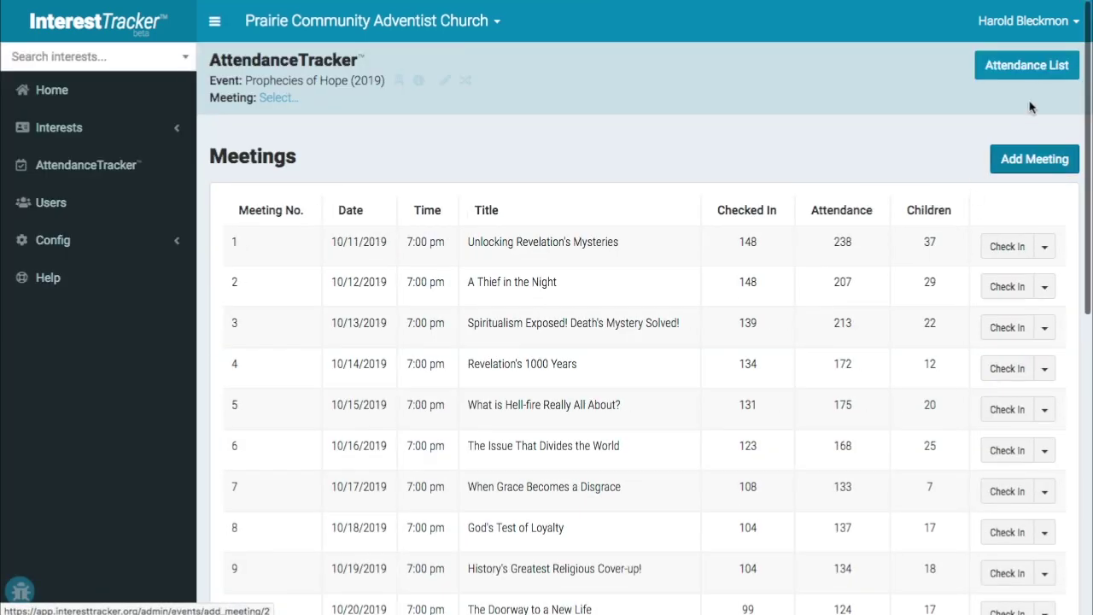
left_click(1024, 61)
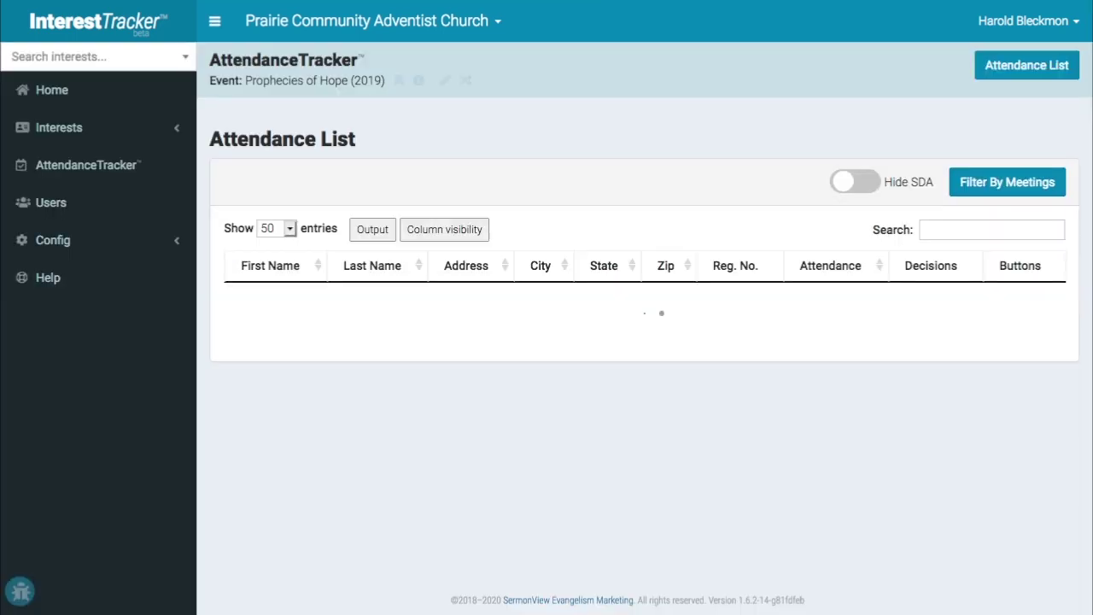
scroll(585, 360, "down", 20)
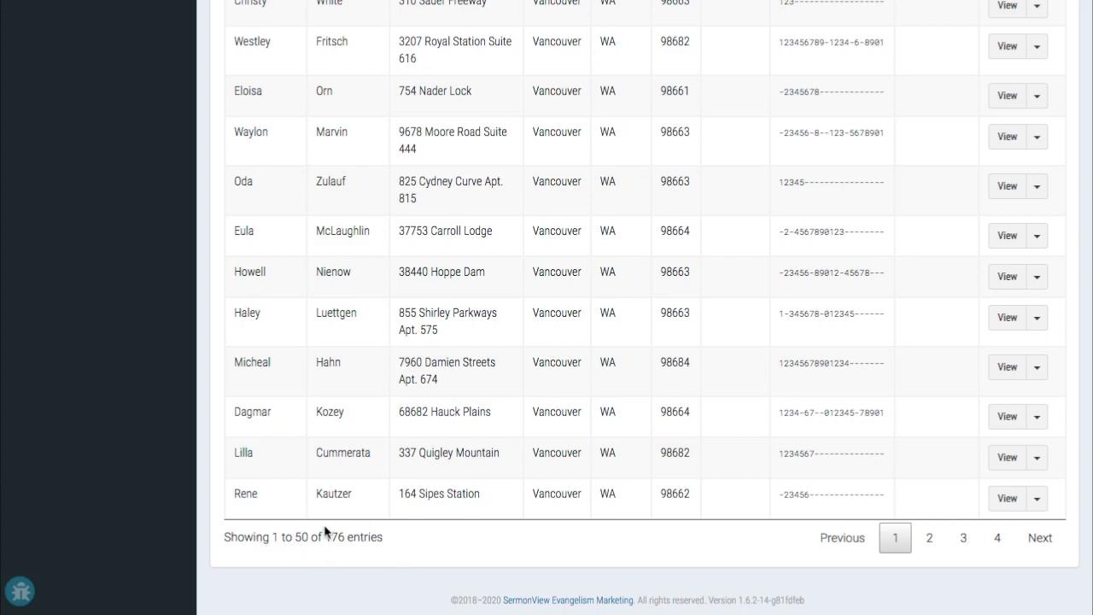
scroll(431, 544, "up", 20)
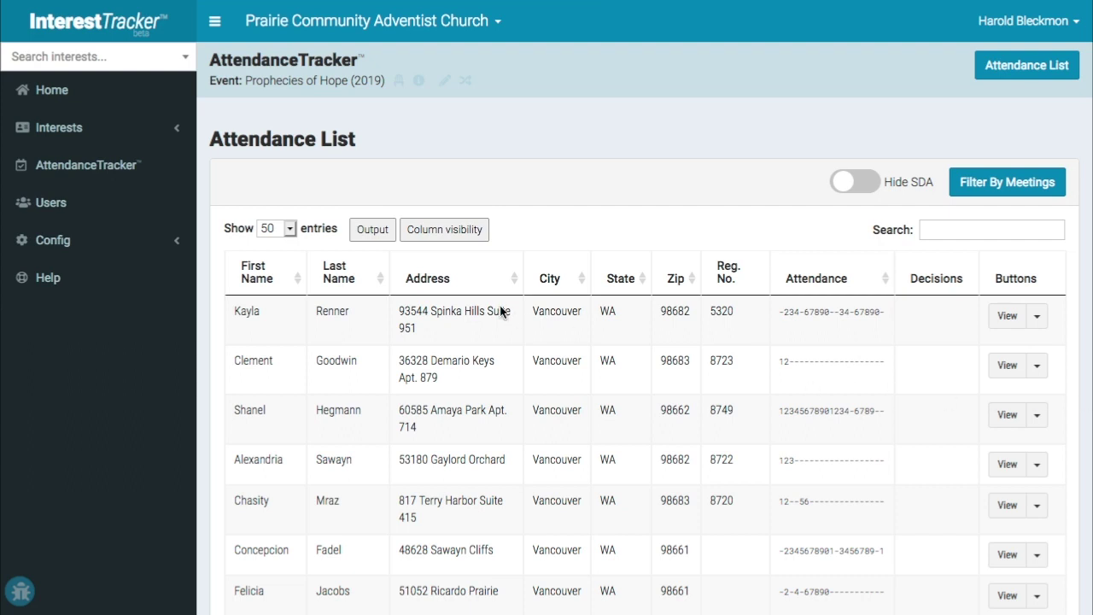
Hide the Address, Zip, State and City columns in the attendance list
left_click(448, 231)
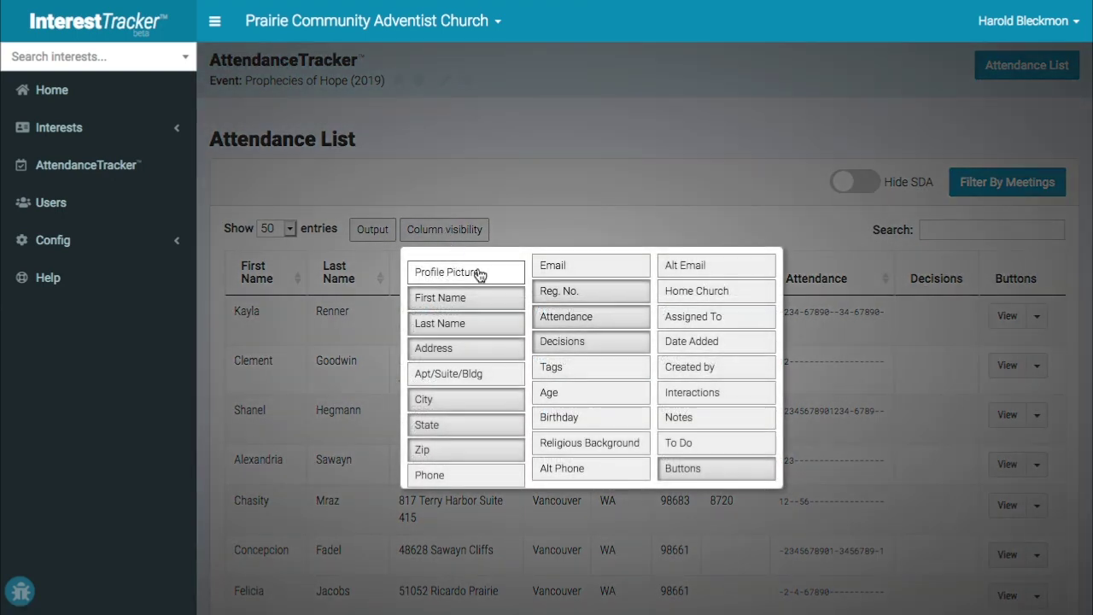
left_click(462, 351)
left_click(445, 455)
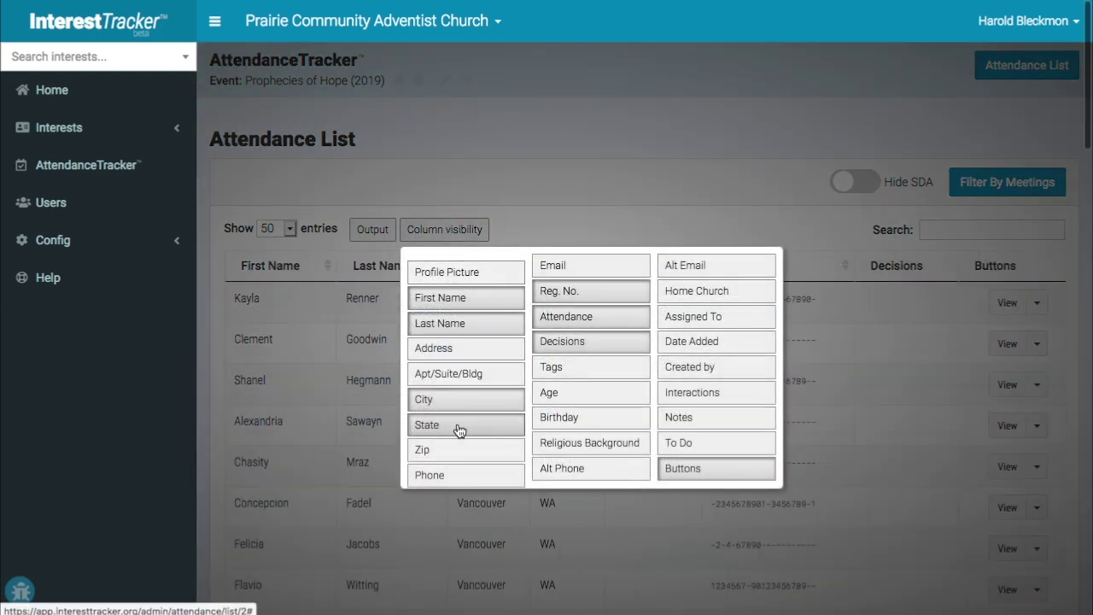
left_click(457, 427)
left_click(463, 402)
Add the Profile Picture and Religious Background columns to the attendance list, leaving Tags hidden
left_click(607, 365)
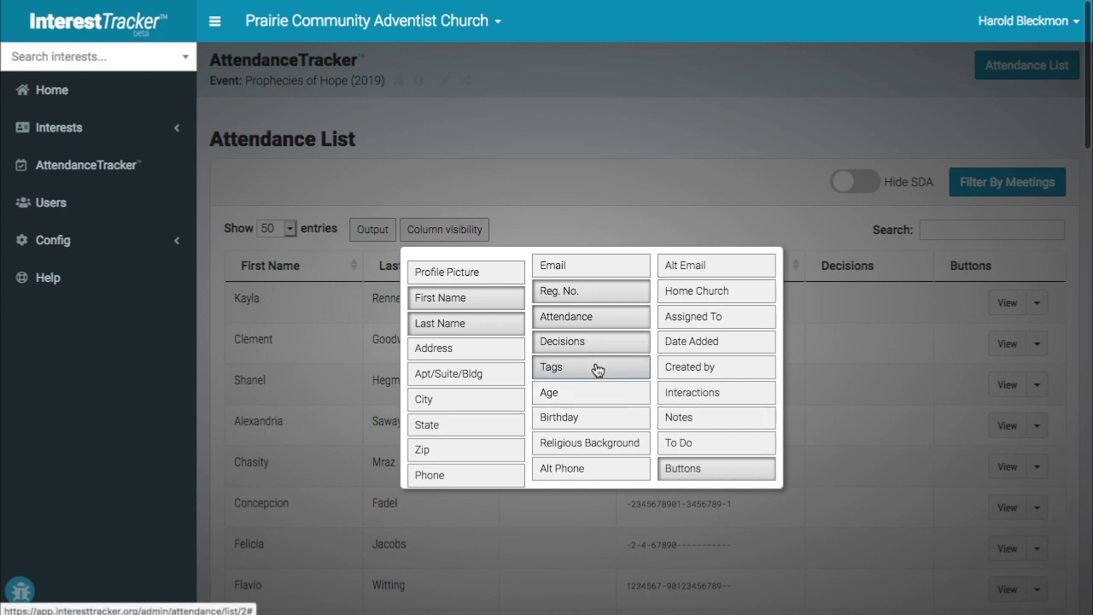
left_click(452, 275)
left_click(580, 373)
left_click(595, 444)
left_click(636, 182)
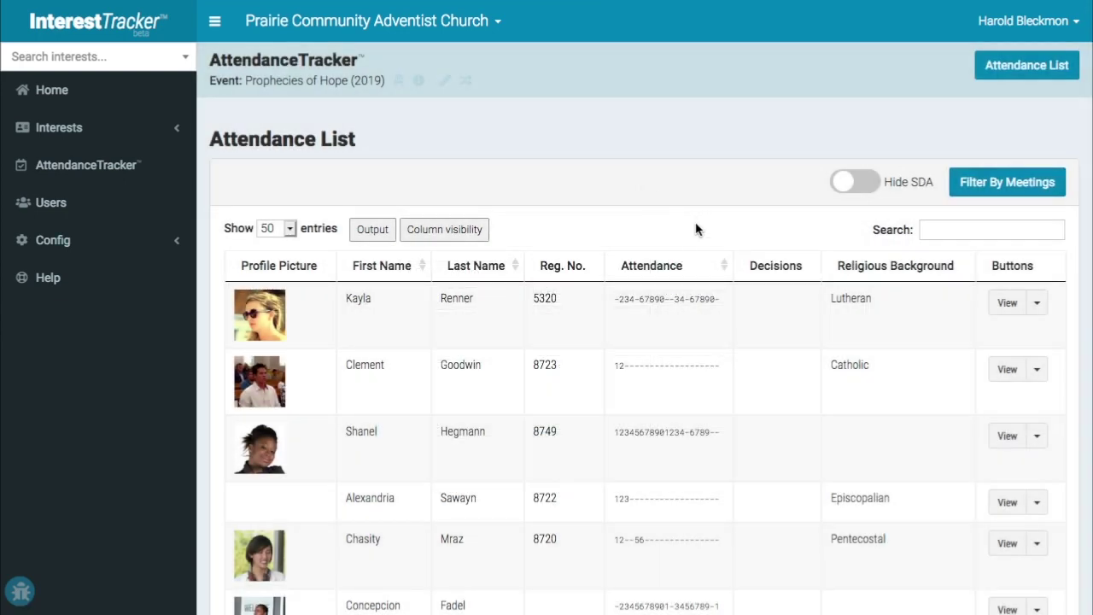
Look at the output formats available for the attendance list and set it to show all entries
left_click(373, 230)
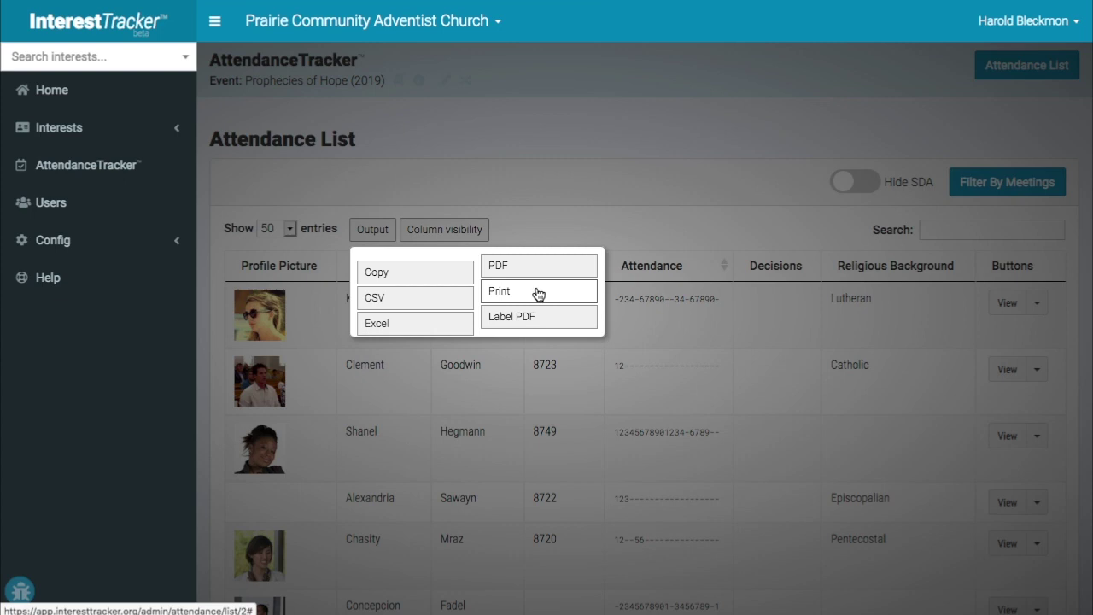
left_click(542, 208)
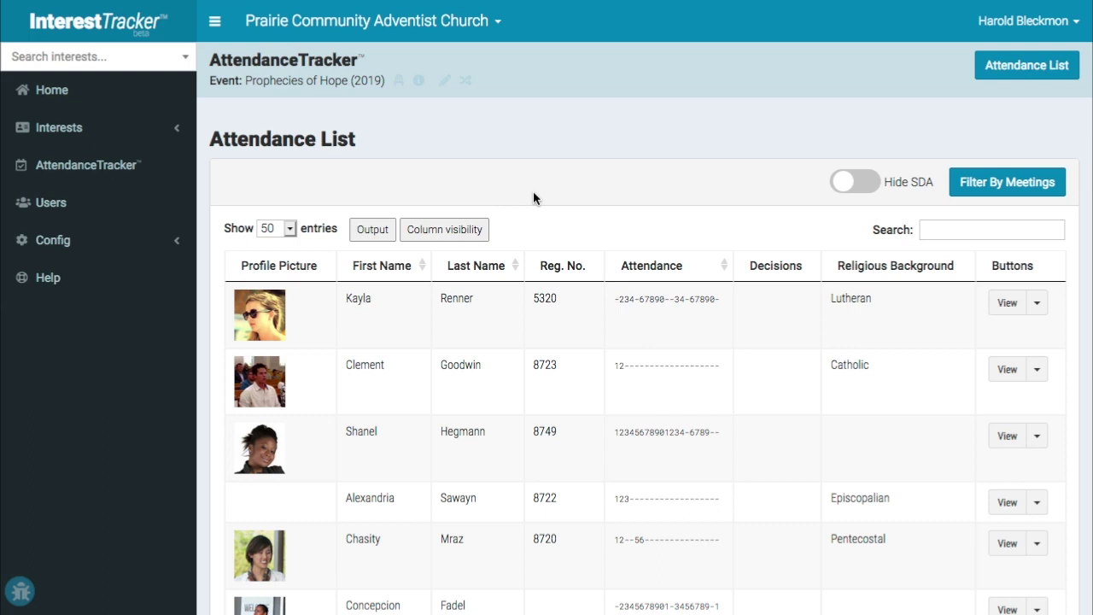
left_click(291, 229)
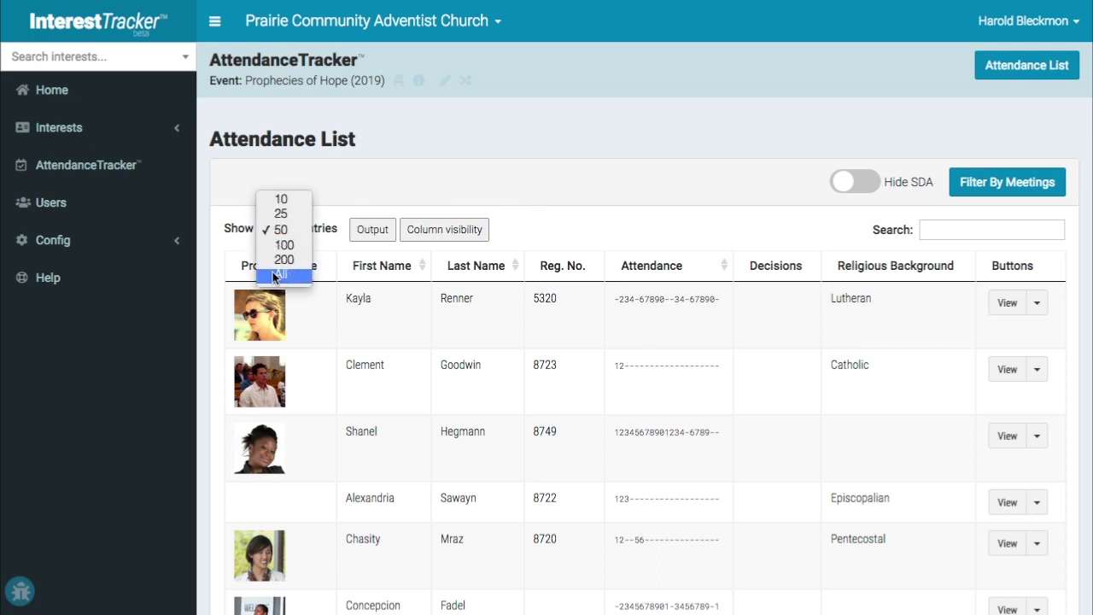
left_click(275, 275)
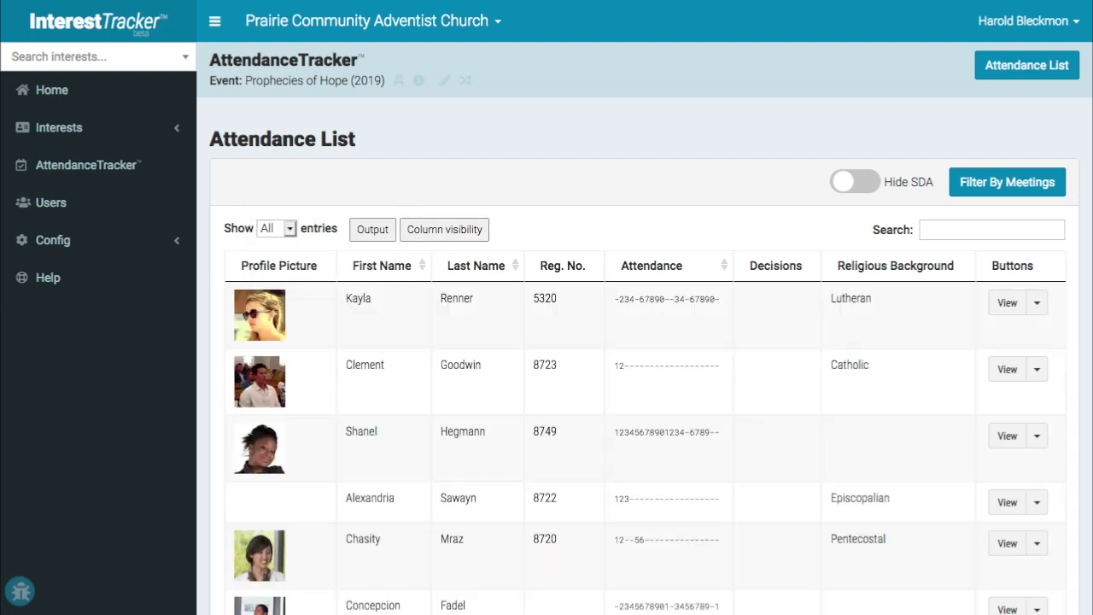
Hide SDA attendees and filter the list to people present at meeting 7 and absent from meeting 8, reviewing the matching entries
left_click(844, 183)
left_click(854, 183)
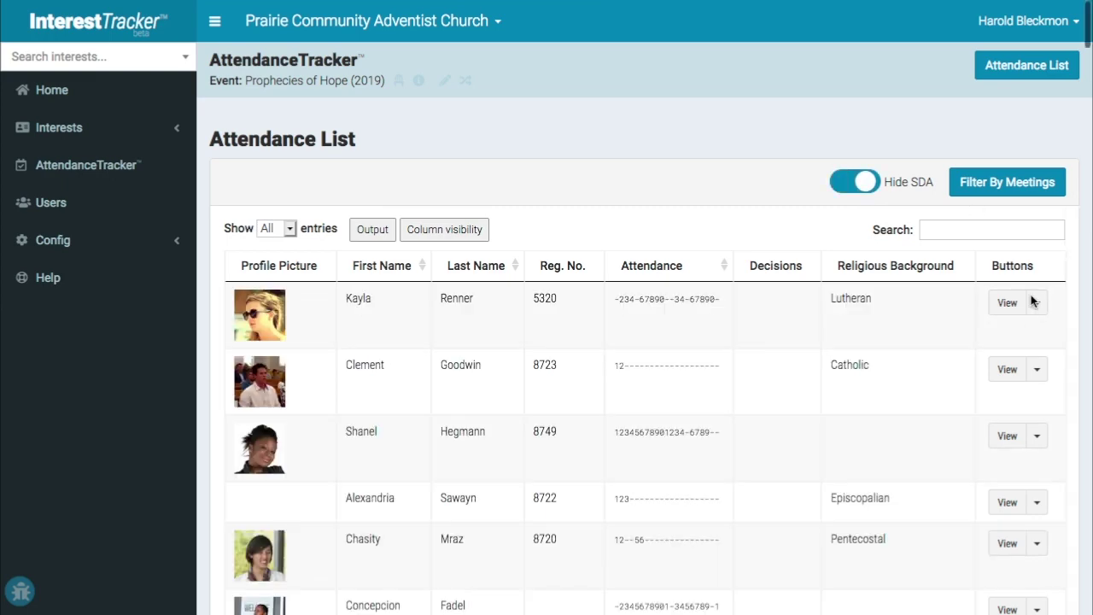
left_click(989, 180)
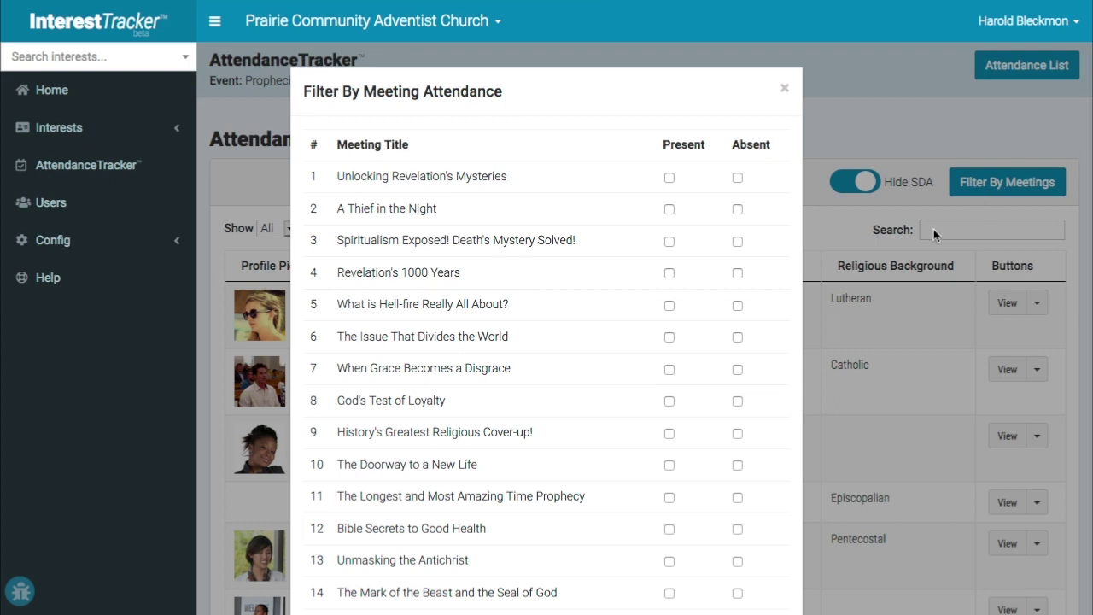
left_click(668, 369)
left_click(737, 400)
scroll(735, 419, "down", 4)
left_click(769, 572)
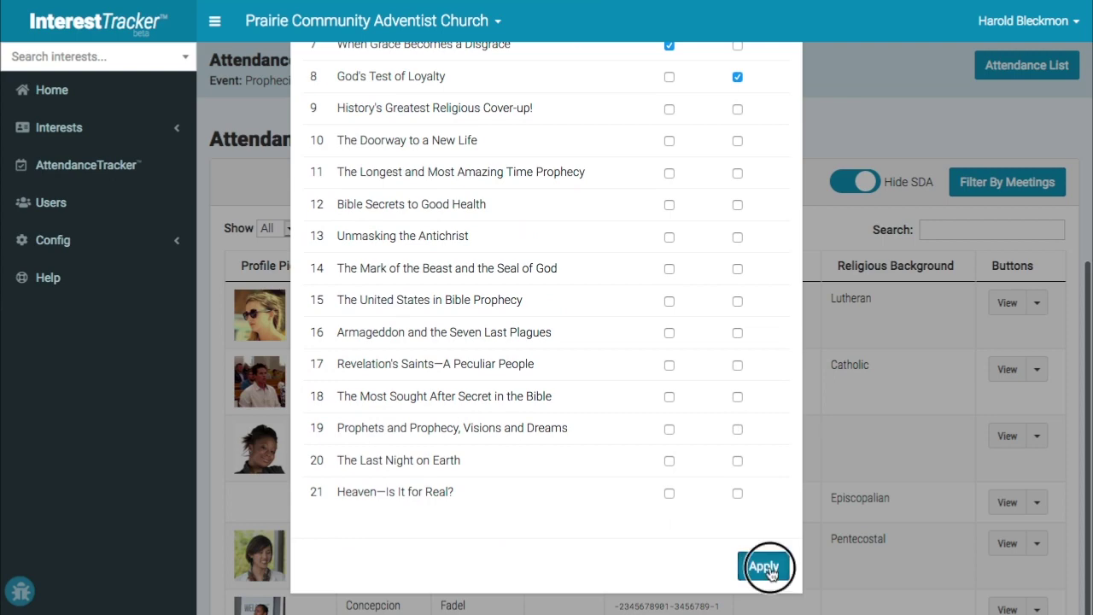
scroll(453, 495, "down", 10)
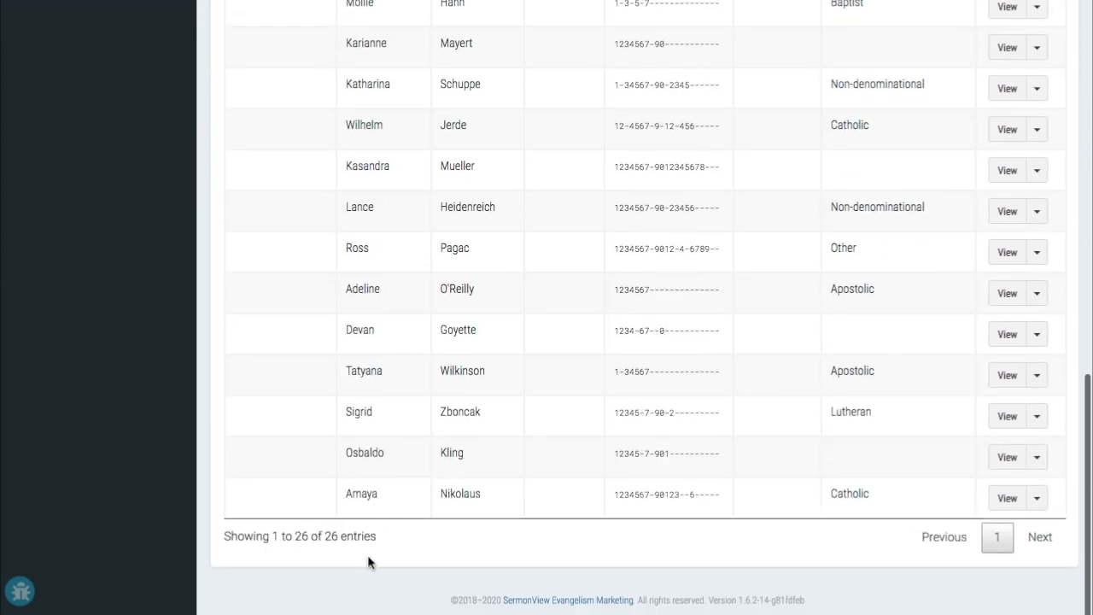
scroll(535, 422, "up", 10)
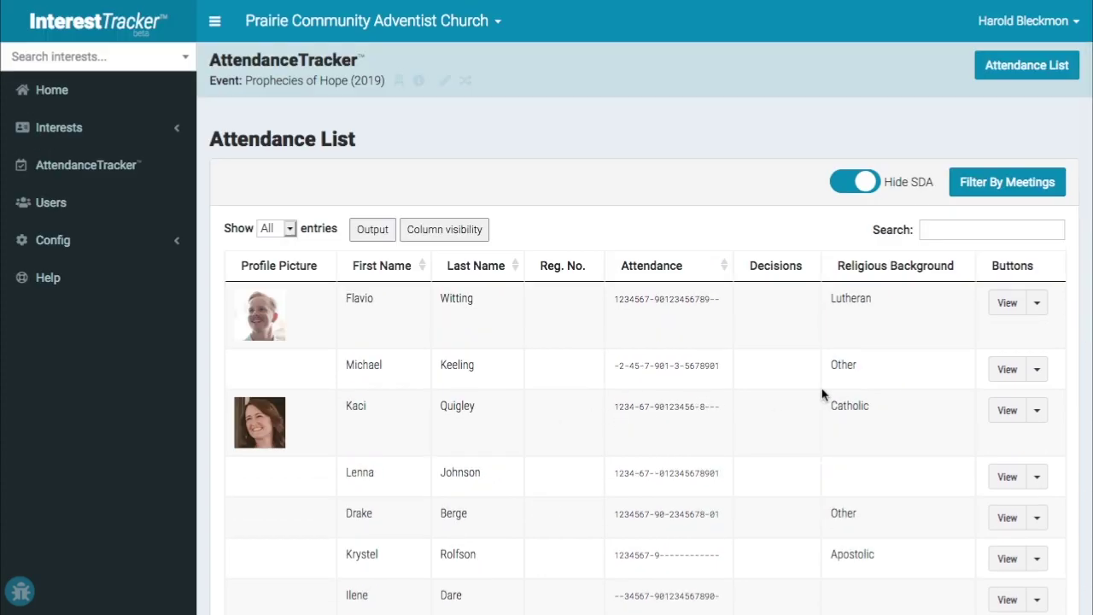
View the profile of the first person in the filtered list and look through their Prophecies of Hope meeting attendance
left_click(1008, 305)
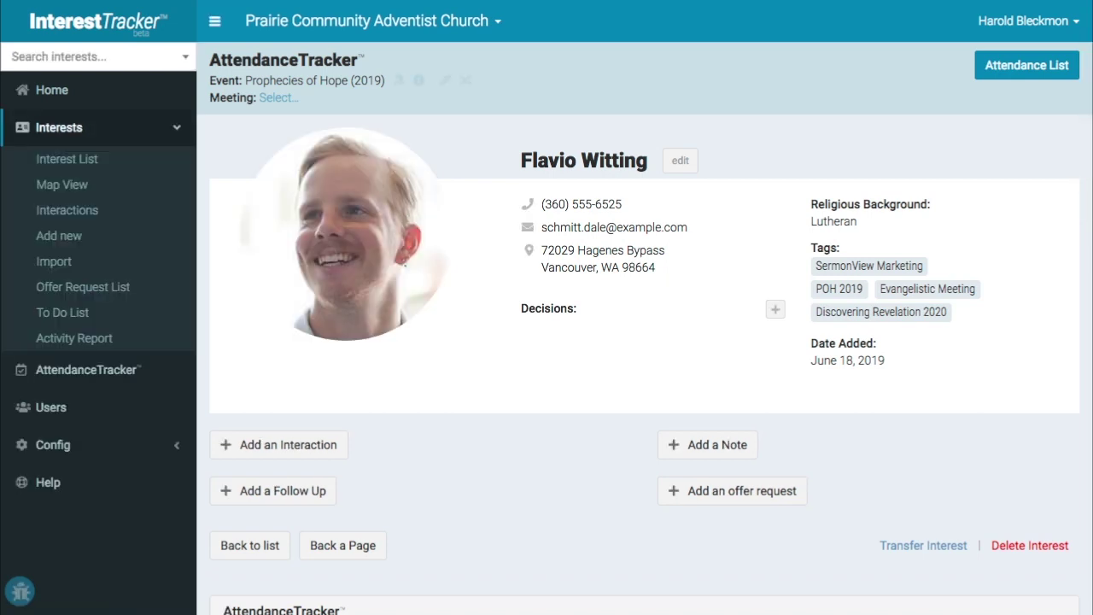
scroll(493, 409, "down", 6)
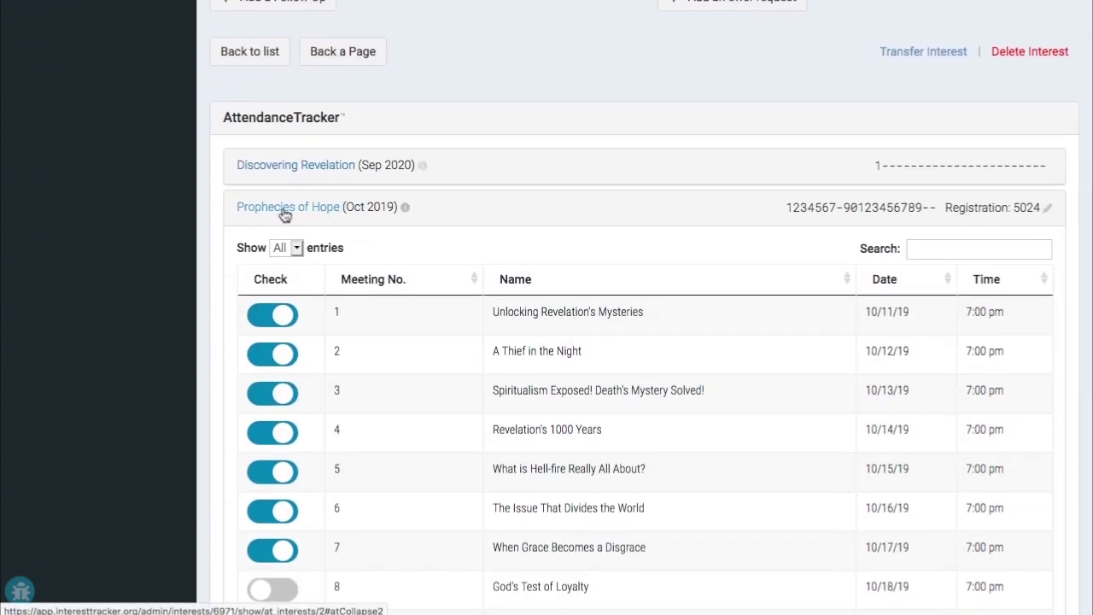
left_click(285, 210)
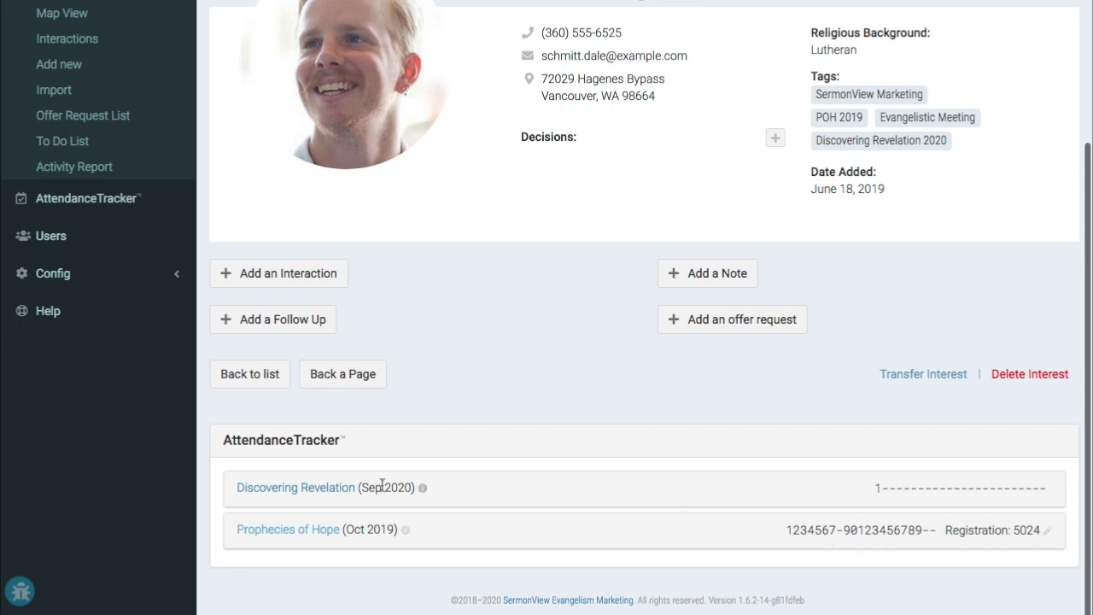
left_click(272, 530)
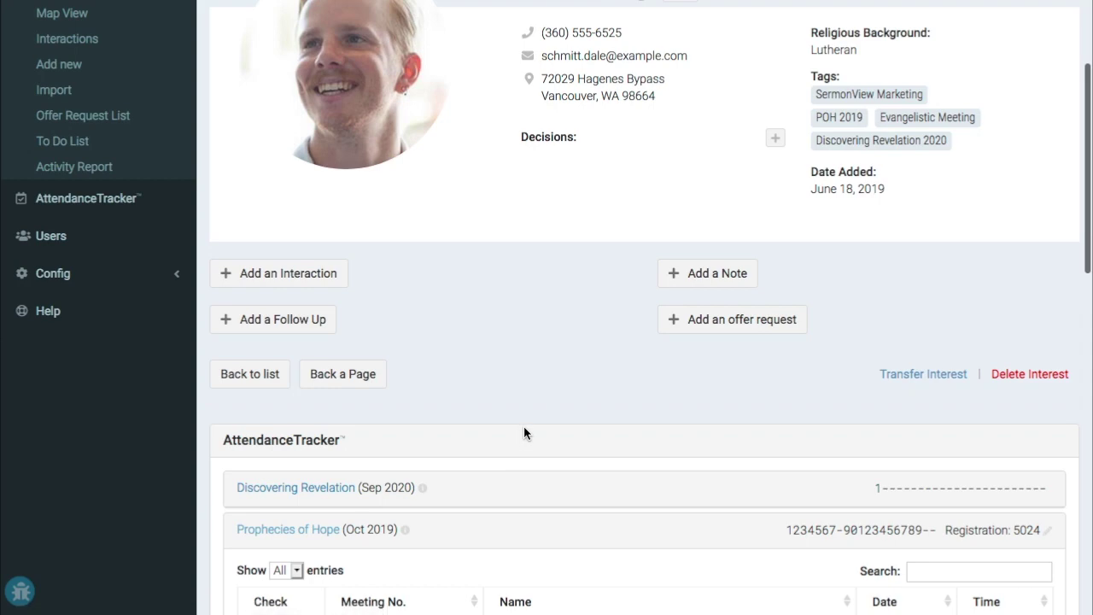
scroll(524, 426, "down", 7)
scroll(524, 427, "down", 3)
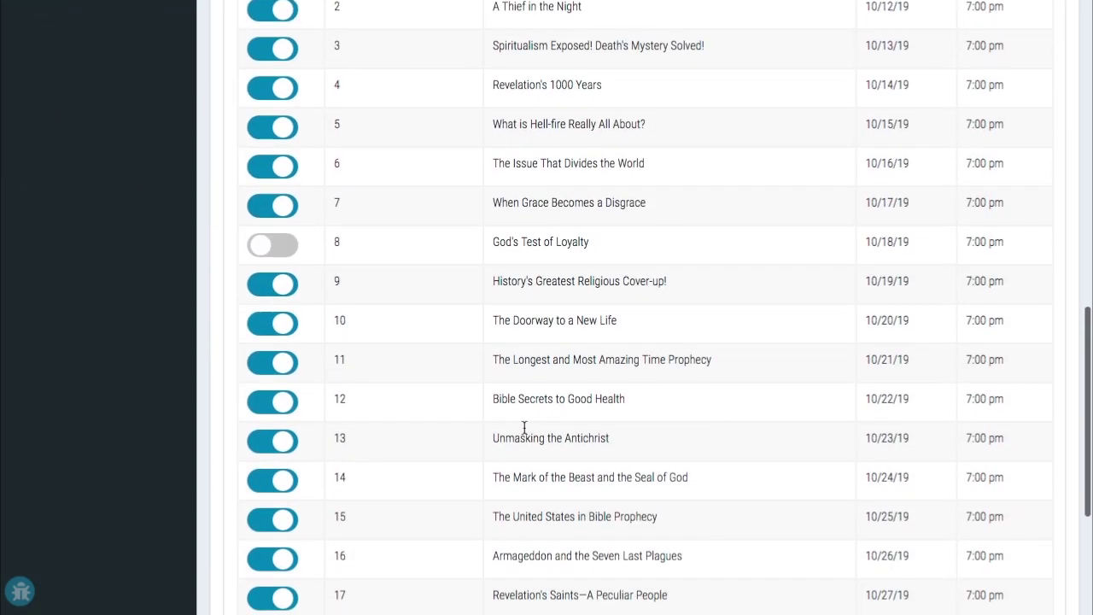
Switch the person's attendance for meetings 12 and 4 off and back on
left_click(275, 340)
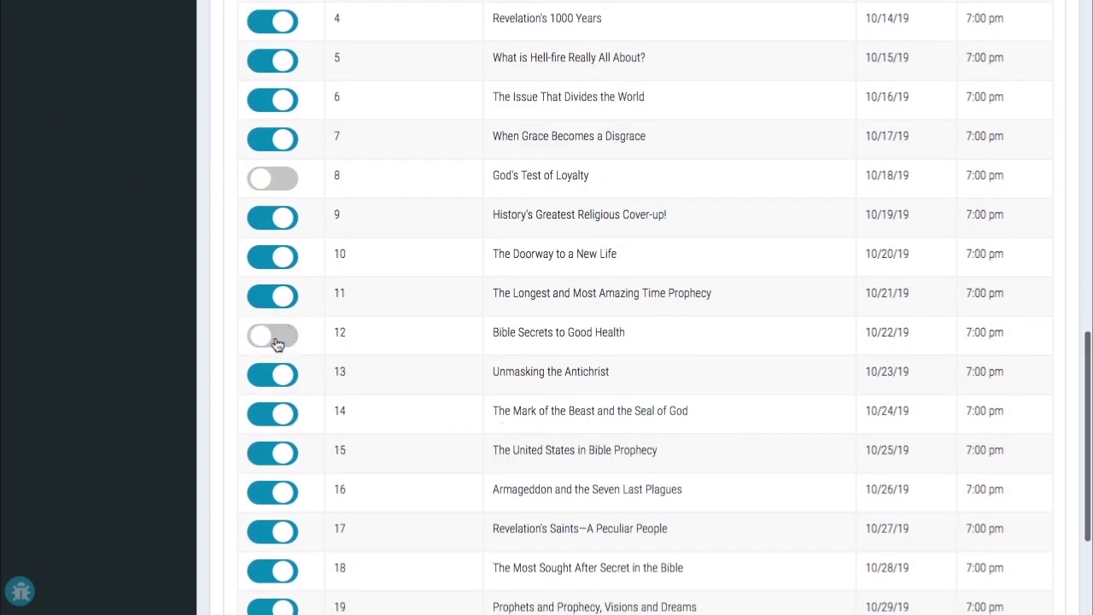
scroll(369, 335, "up", 3)
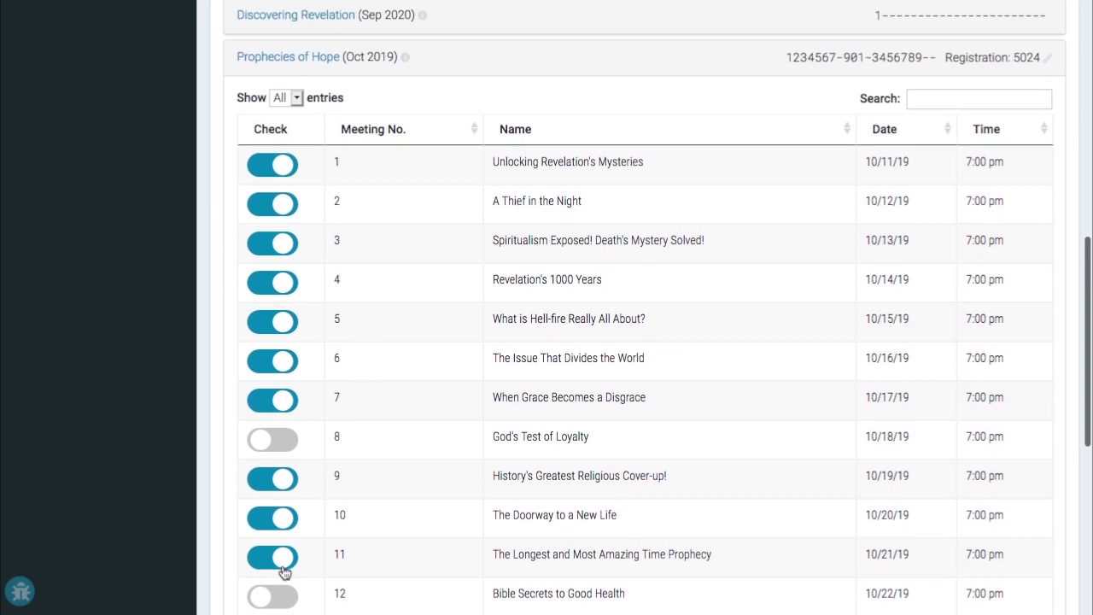
left_click(265, 597)
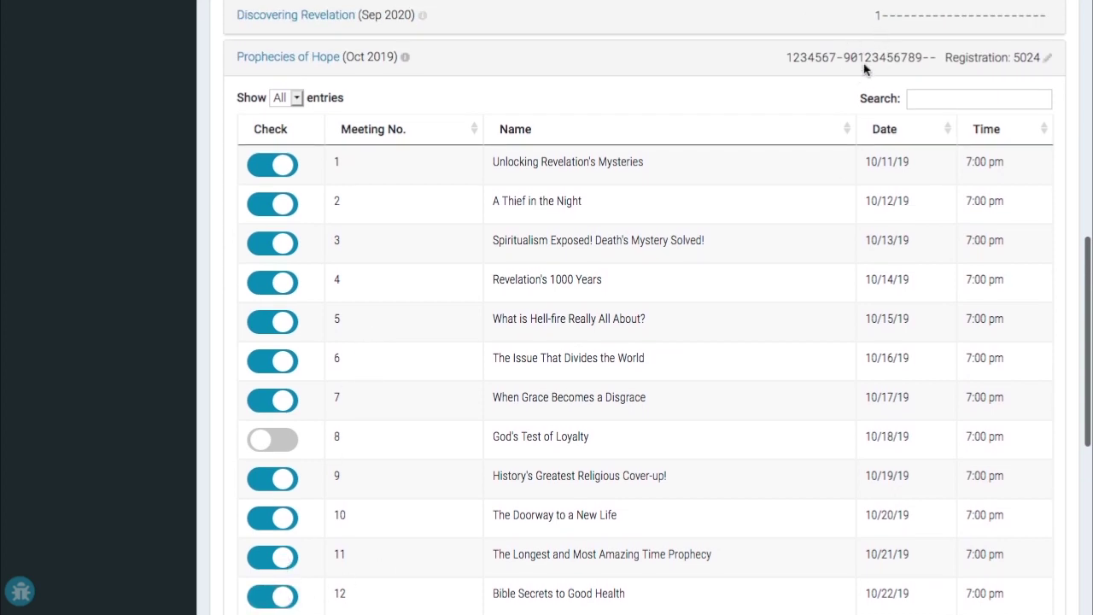
left_click(269, 288)
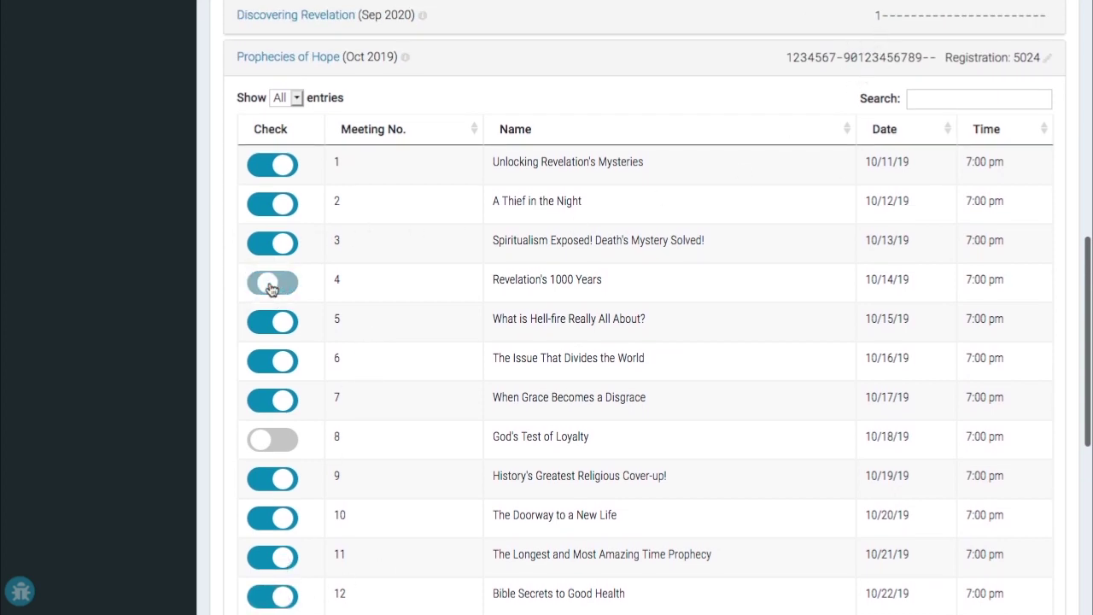
left_click(270, 289)
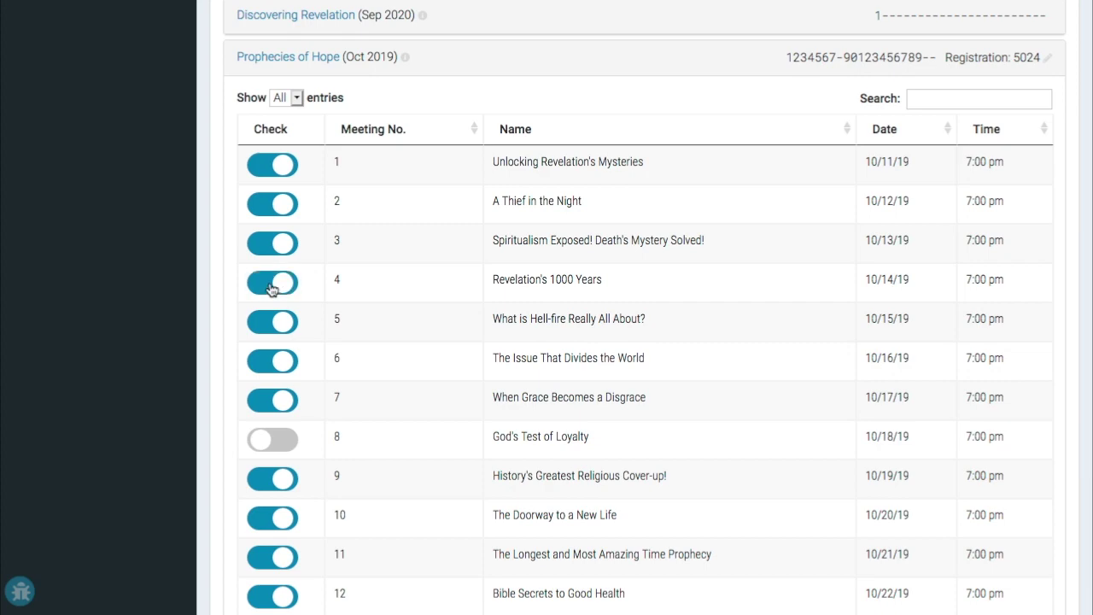
Add a State of the Dead decision to the person's profile and save it
scroll(592, 495, "up", 8)
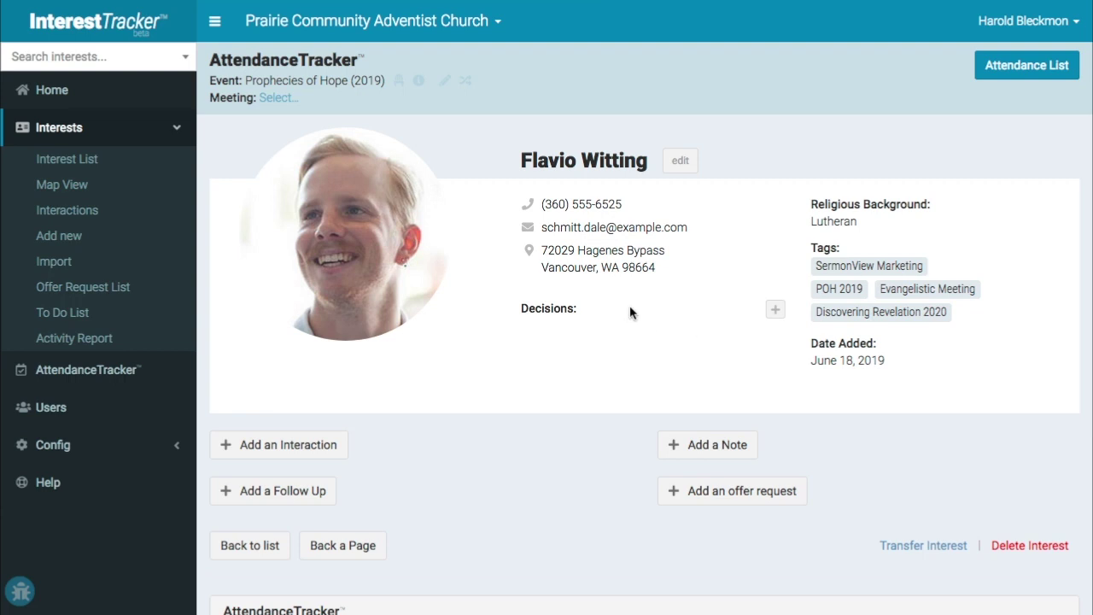
left_click(775, 313)
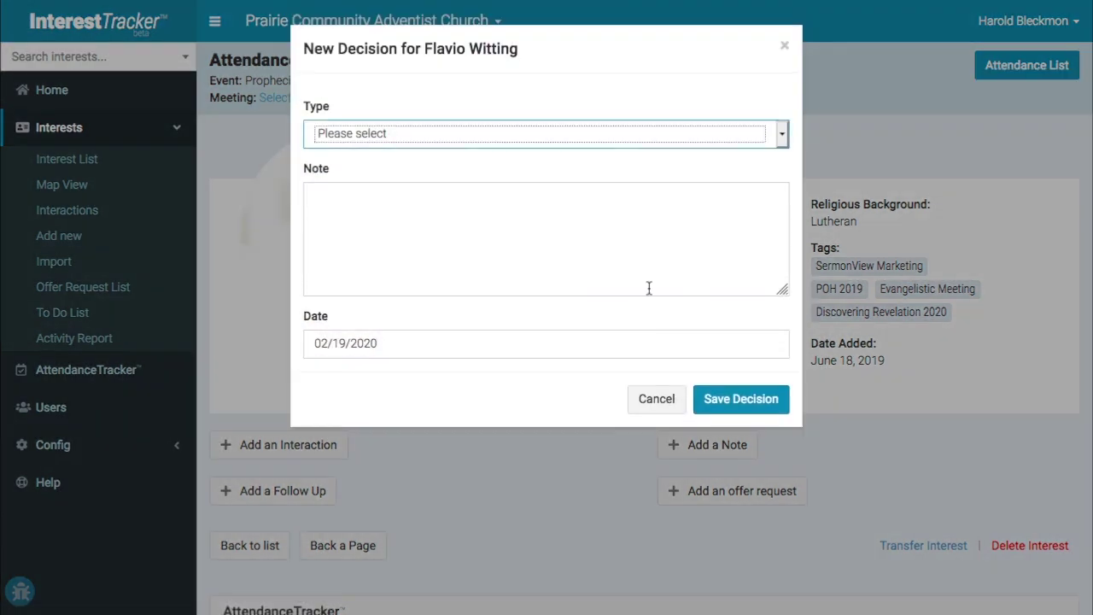
left_click(459, 139)
left_click(435, 173)
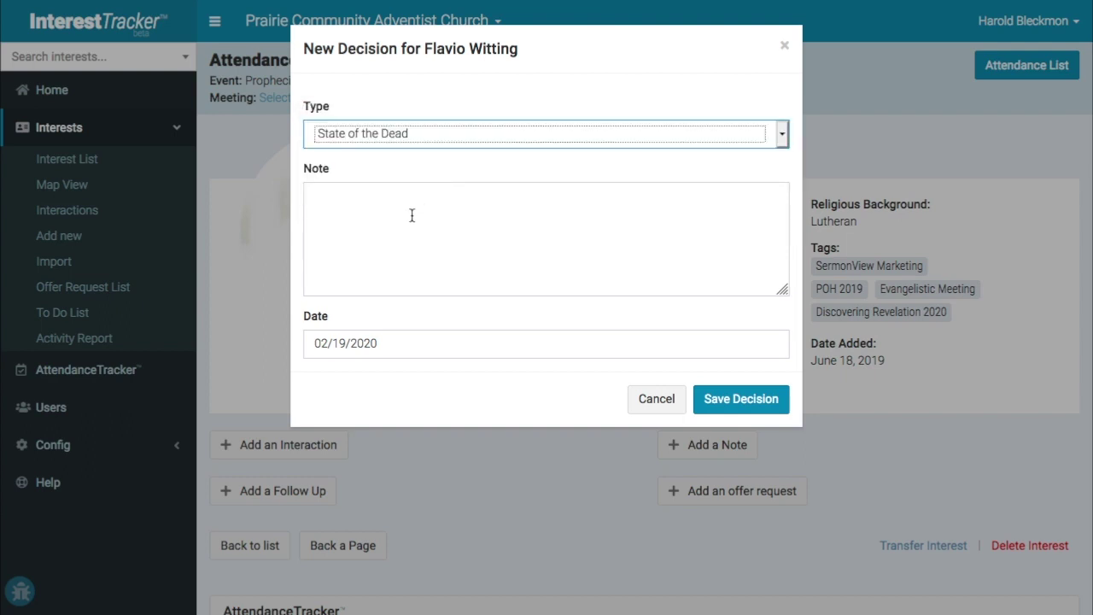
left_click(756, 409)
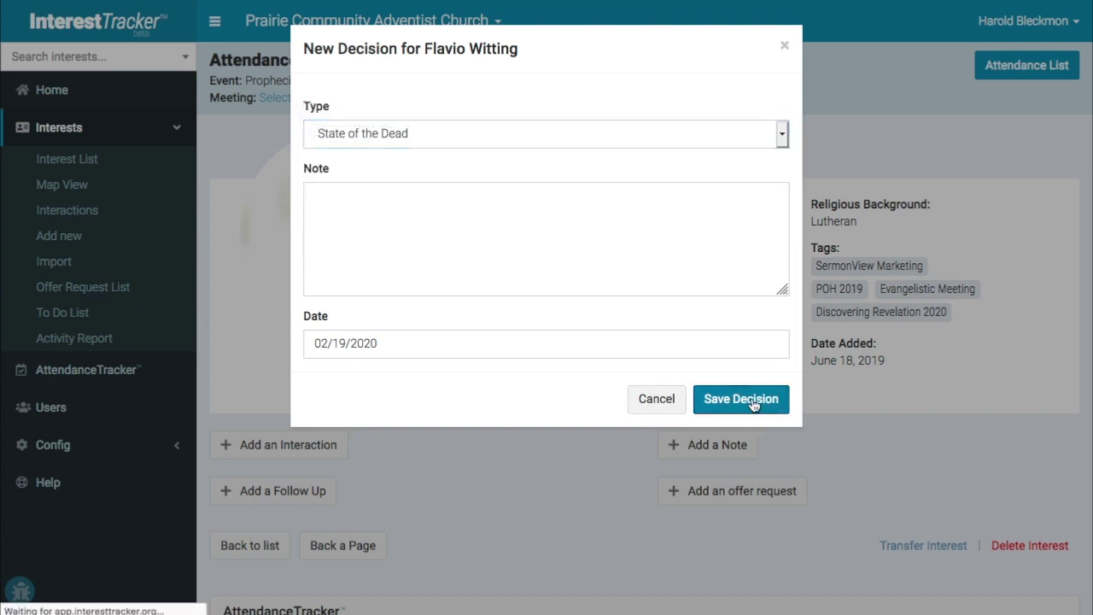